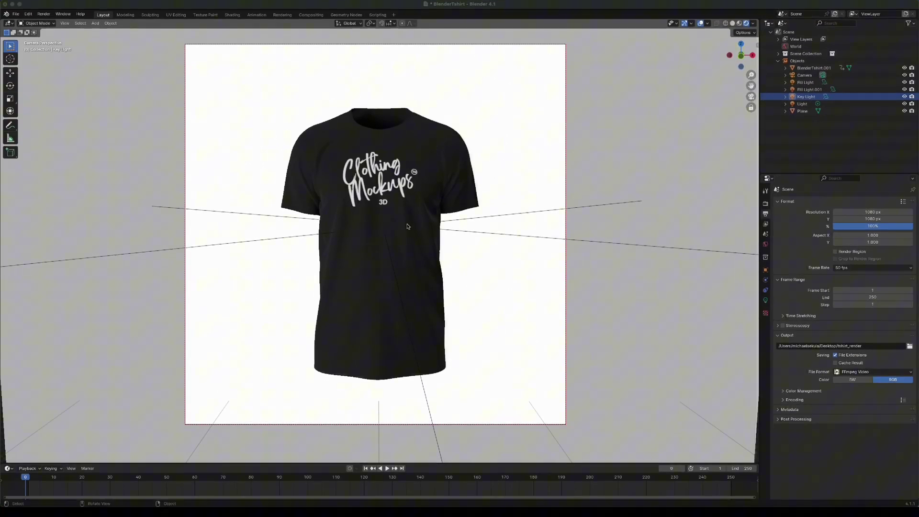
- Select the T-shirt and preview its rotation animation through the timeline, ending back at frame 0
click(406, 229)
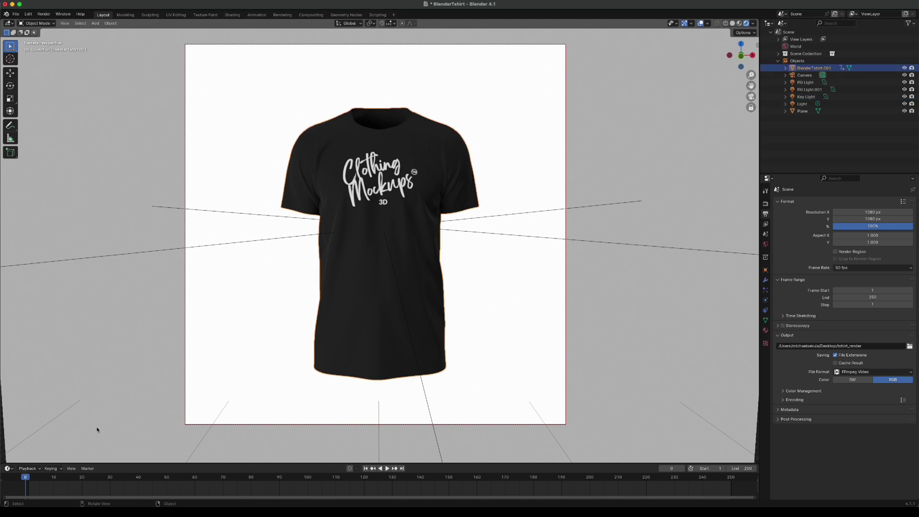
key(space)
drag(43, 479, 236, 477)
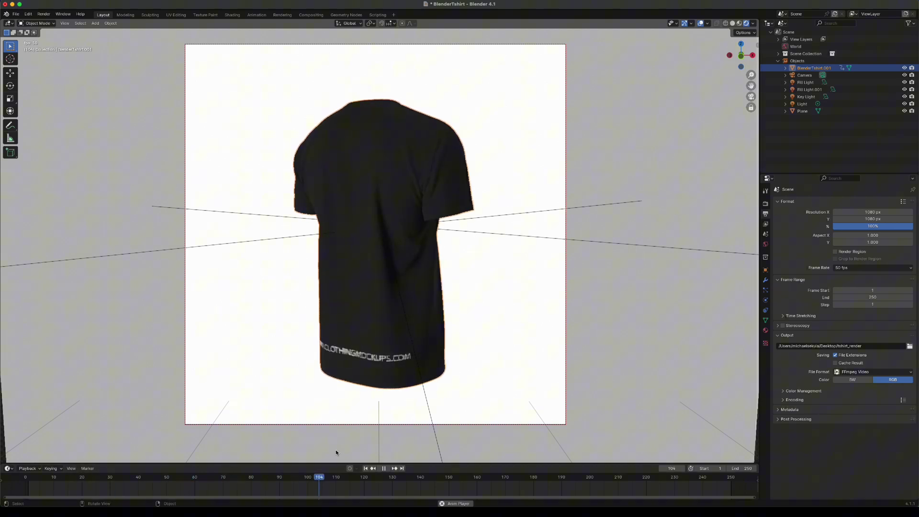
drag(369, 480, 57, 482)
key(Escape)
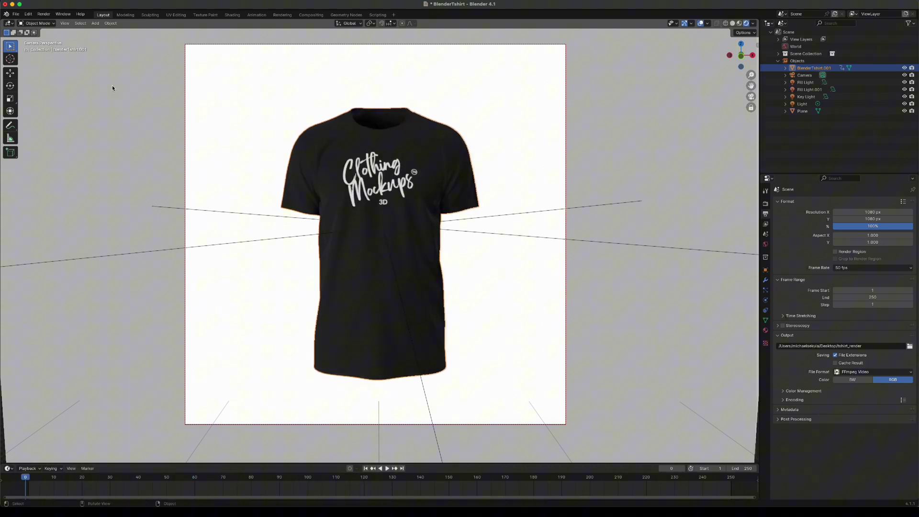
- Render a still image of the T-shirt's front view at frame 0
click(44, 14)
click(60, 22)
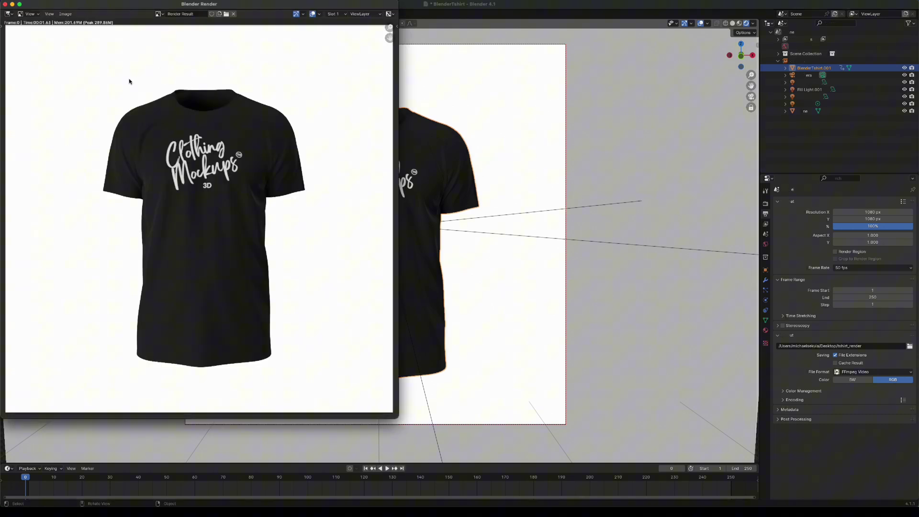
drag(105, 5, 156, 18)
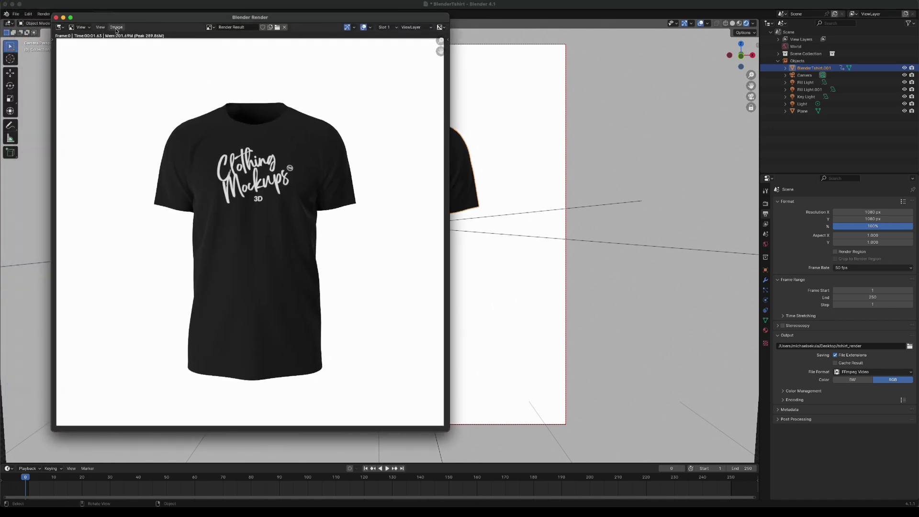
- Save the rendered front view to the Desktop as Photo1.png and close the render window
click(116, 27)
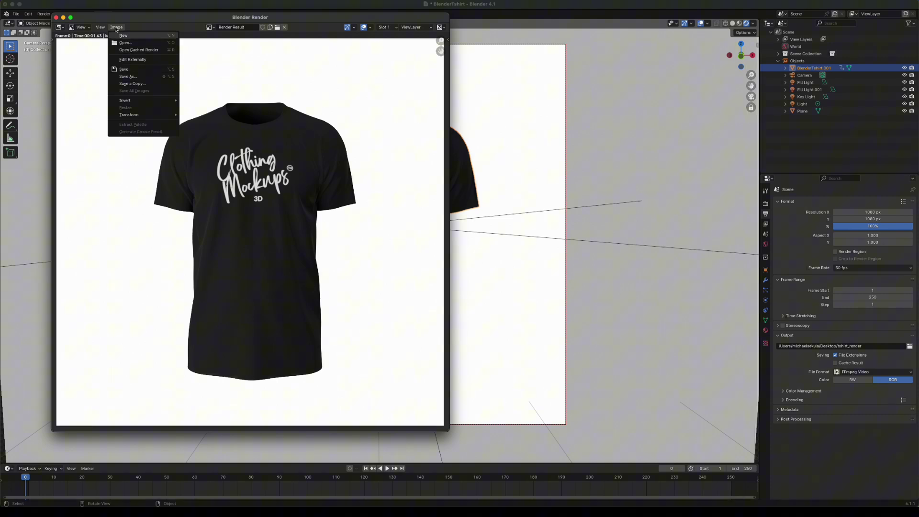
click(129, 77)
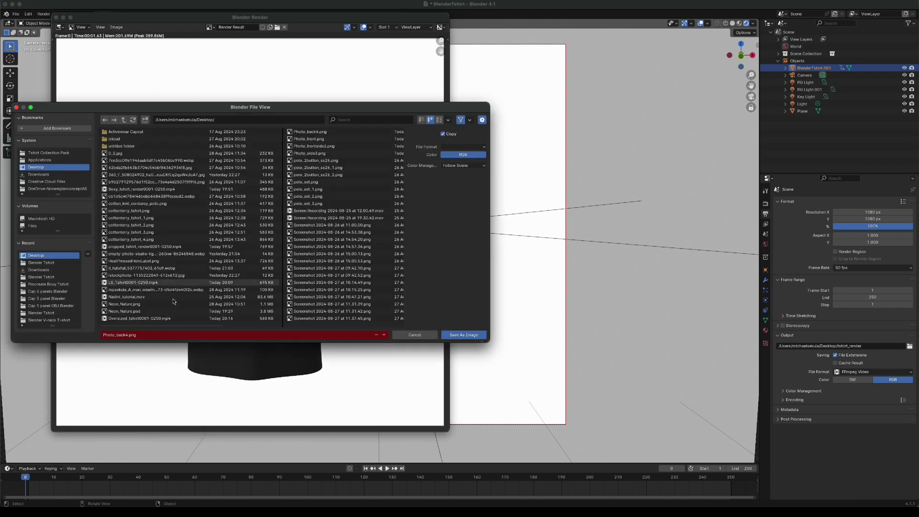
click(135, 335)
drag(135, 334, 103, 335)
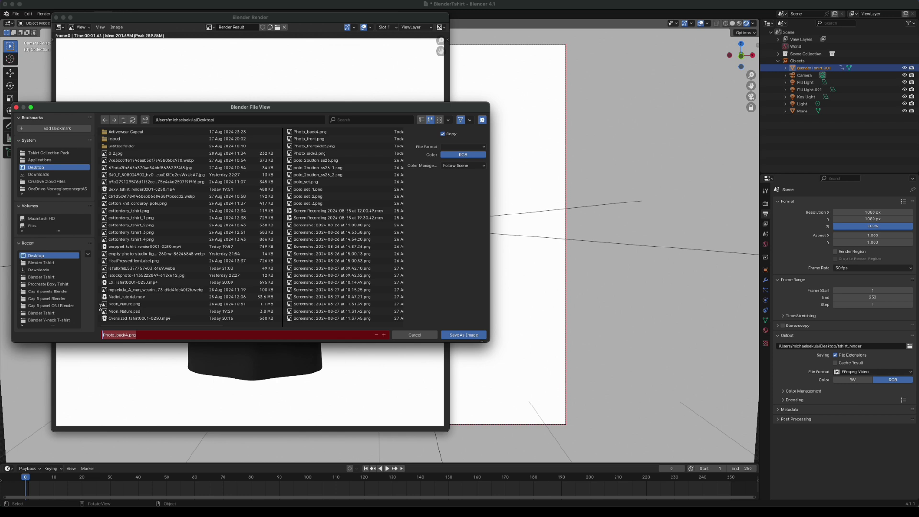
text(pHOTO)
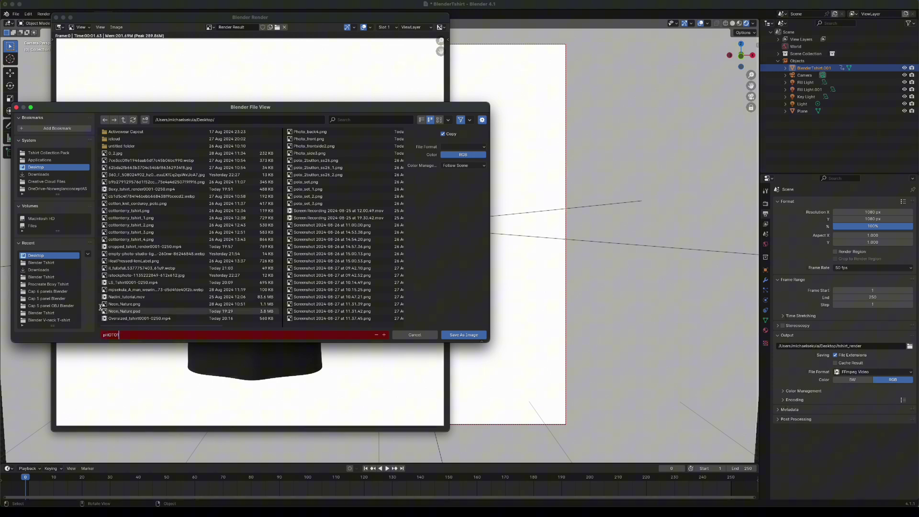
key(BackSpace)
key(BackSpace)
click(463, 335)
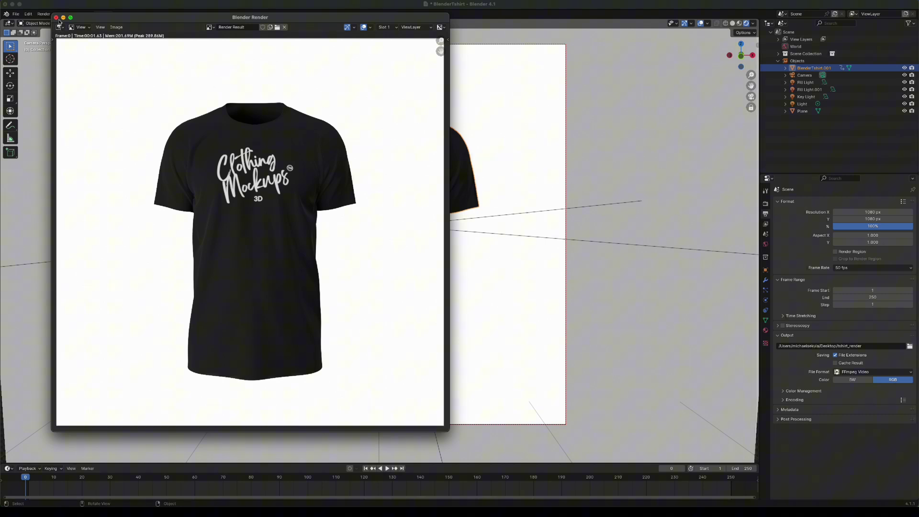
click(56, 17)
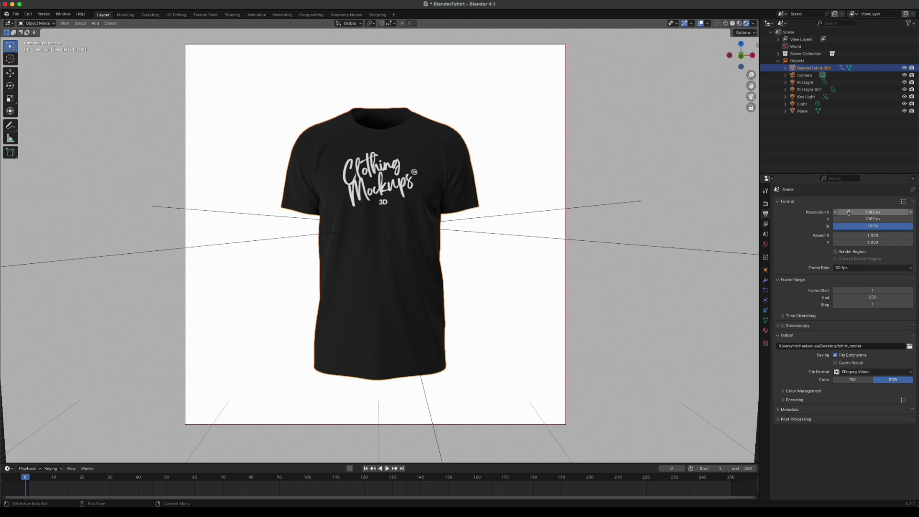
- Set the output resolution to 2048 px in both X and Y
click(850, 213)
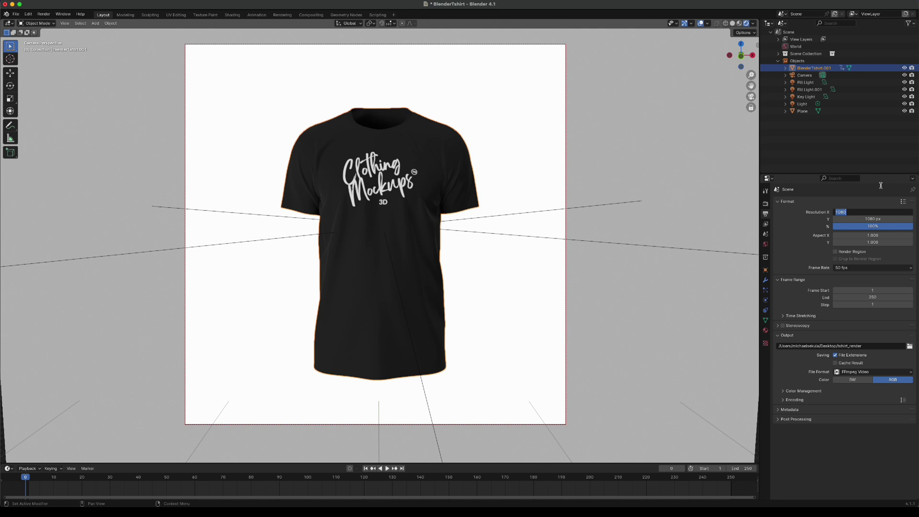
text(2048)
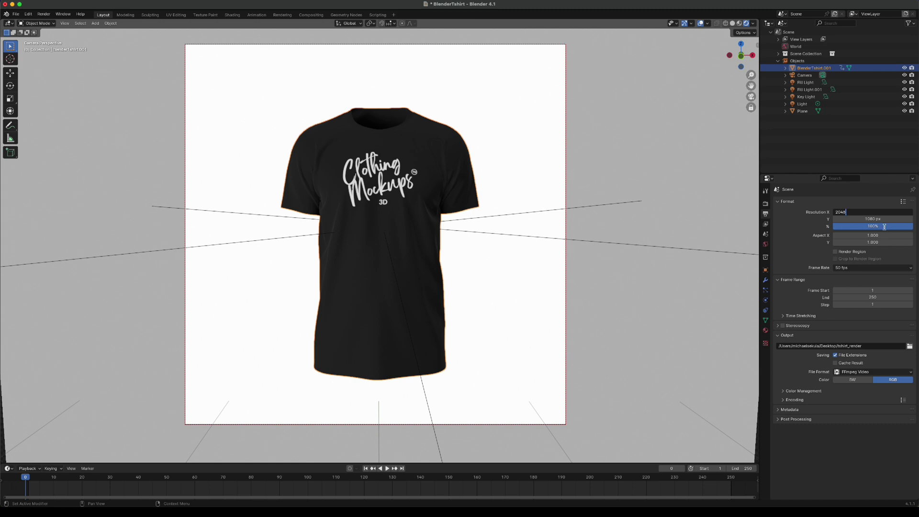
key(Return)
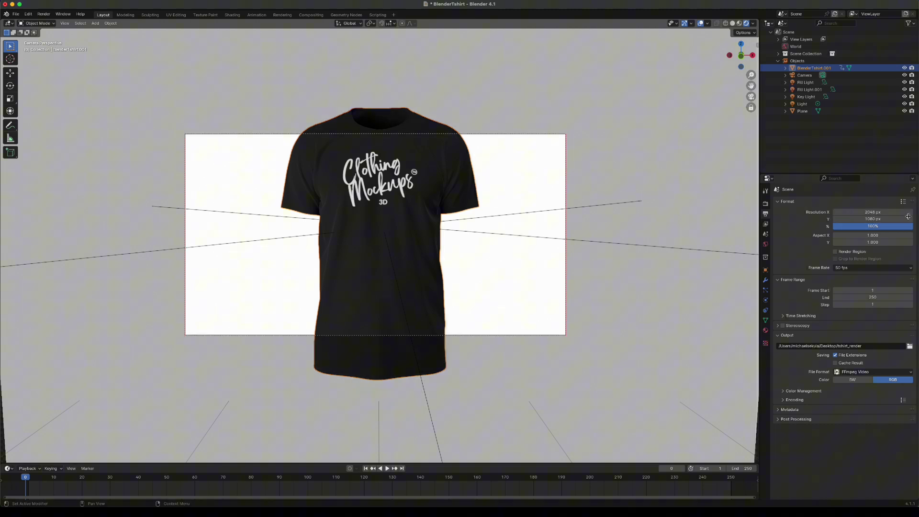
click(896, 220)
text(20)
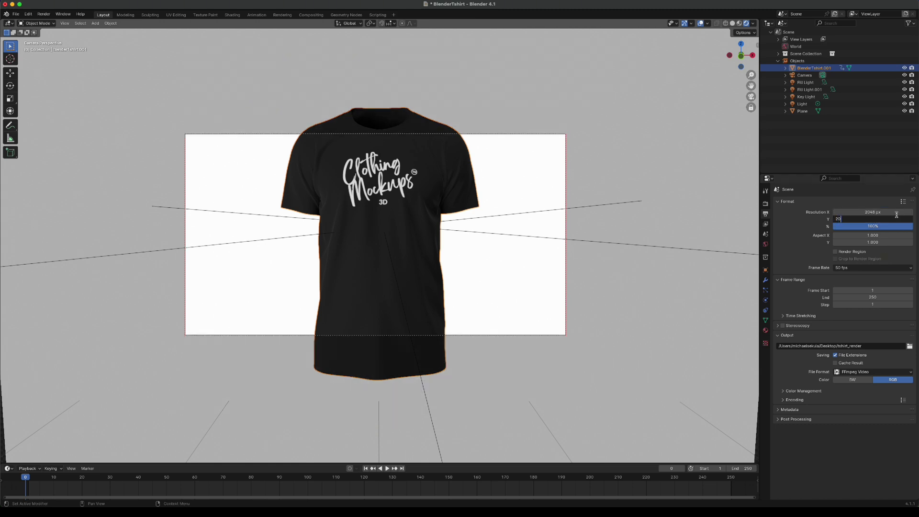
text(48)
key(Return)
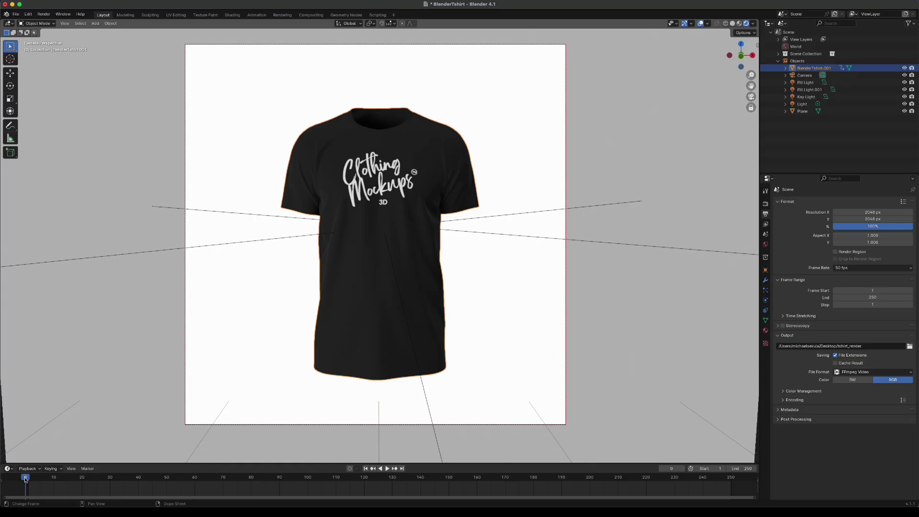
- Advance the animation to frame 20 and render a still image of the angled T-shirt, viewing the whole result
key(space)
key(space)
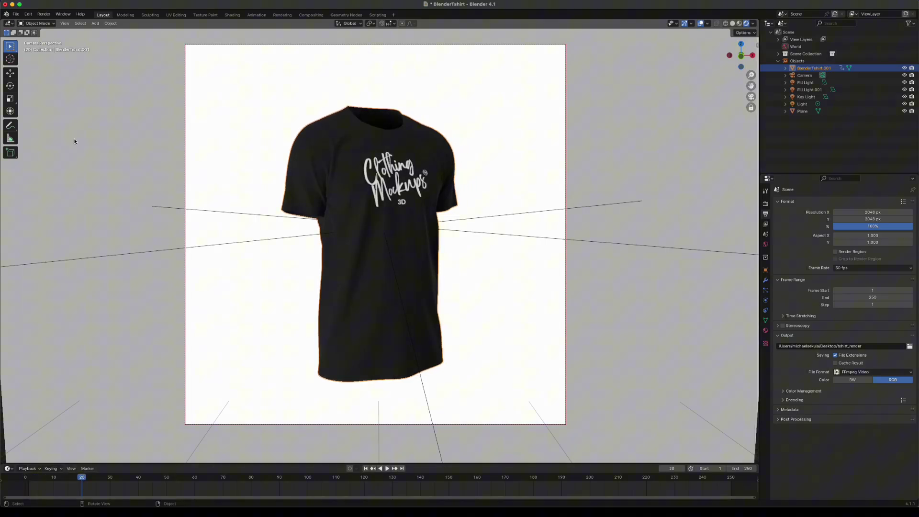
click(44, 14)
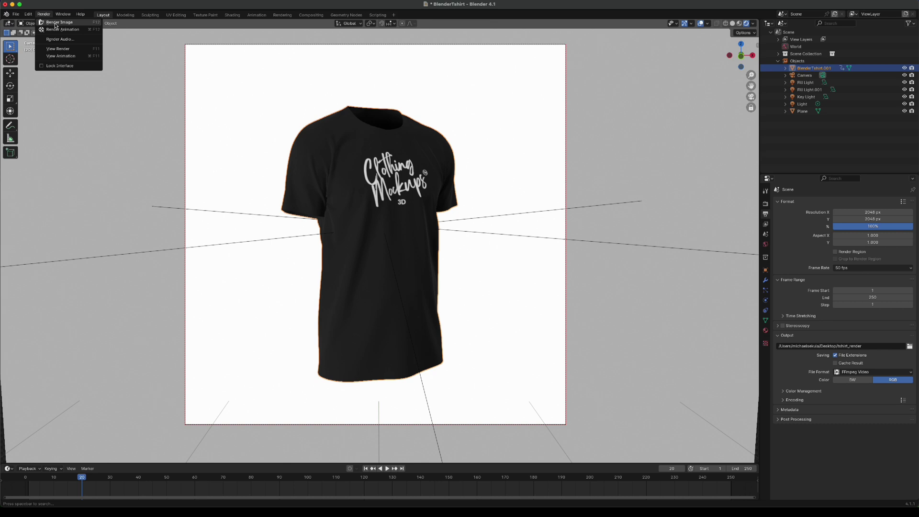
click(55, 23)
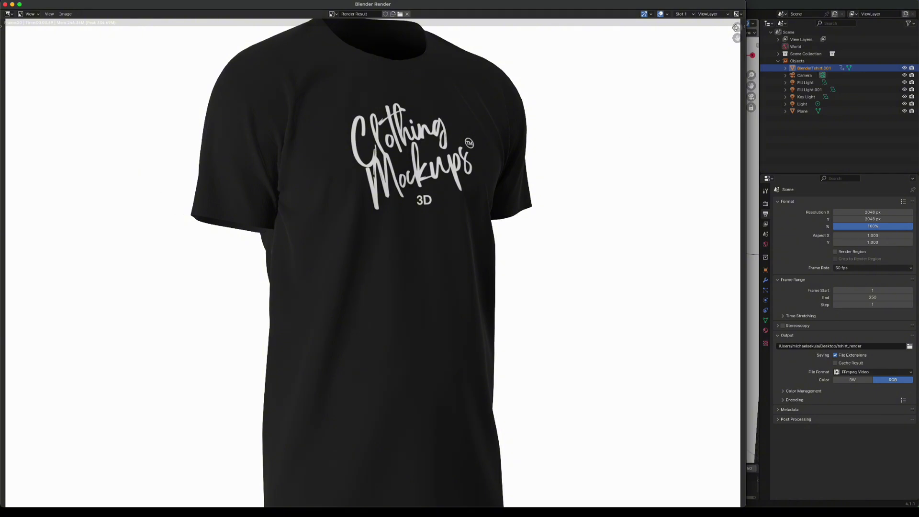
drag(737, 27, 665, 80)
mouse_move(737, 27)
mouse_down()
mouse_move(737, 89)
mouse_move(720, 67)
mouse_move(708, 79)
mouse_move(685, 63)
mouse_move(683, 82)
mouse_move(723, 44)
mouse_move(721, 34)
mouse_up()
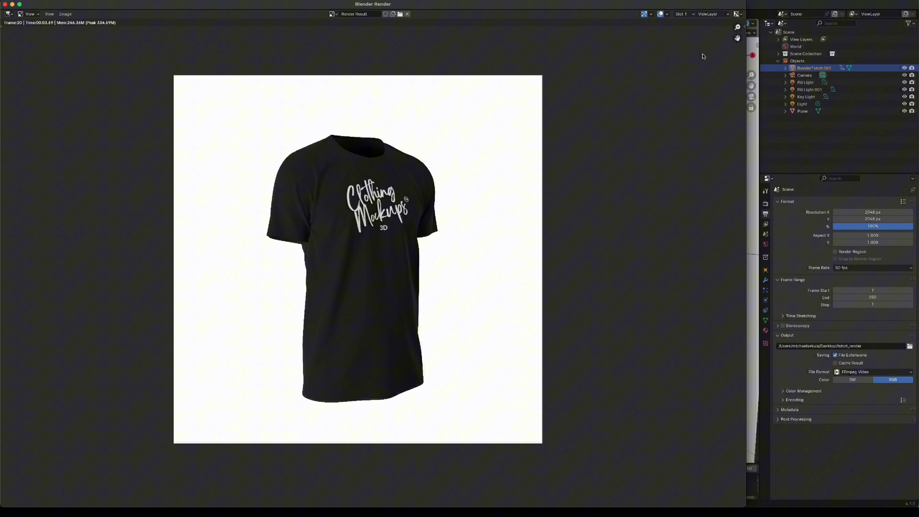
- Save the rendered angled view to the Desktop as Photo2.png and close the render window
click(65, 14)
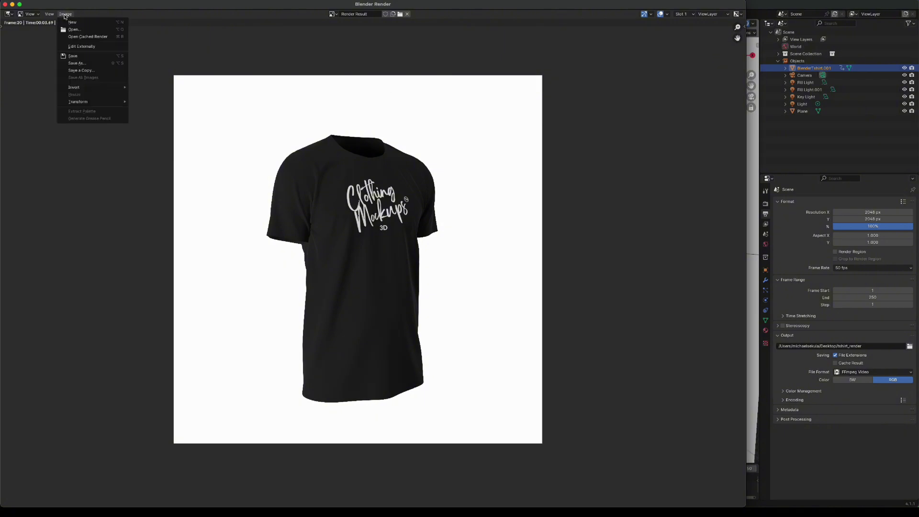
click(99, 63)
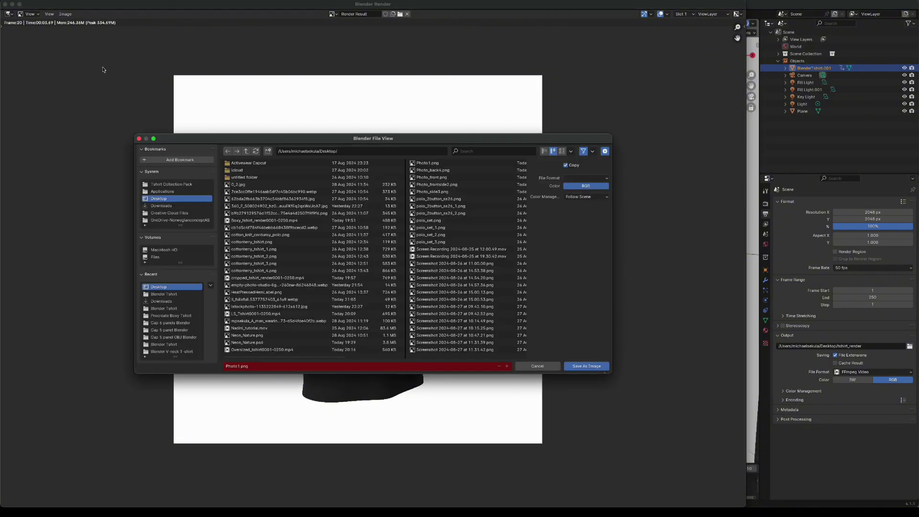
click(235, 366)
key(BackSpace)
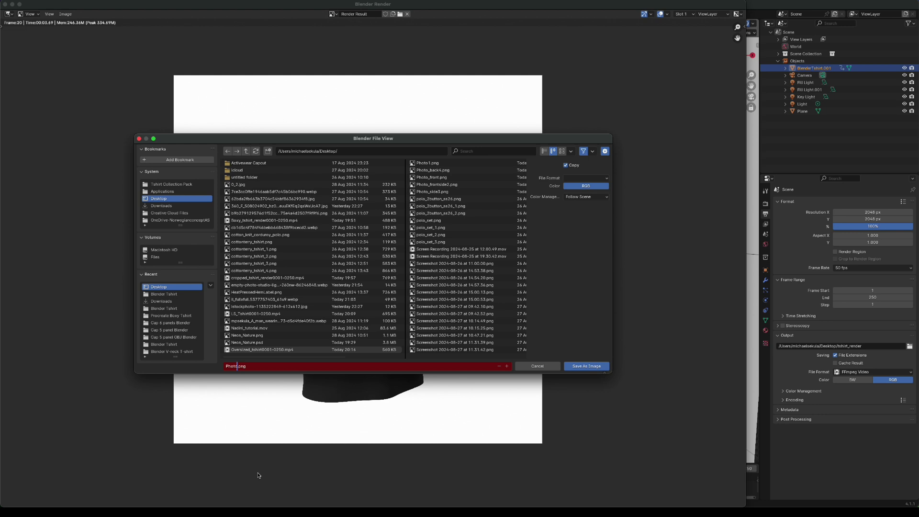
text(2)
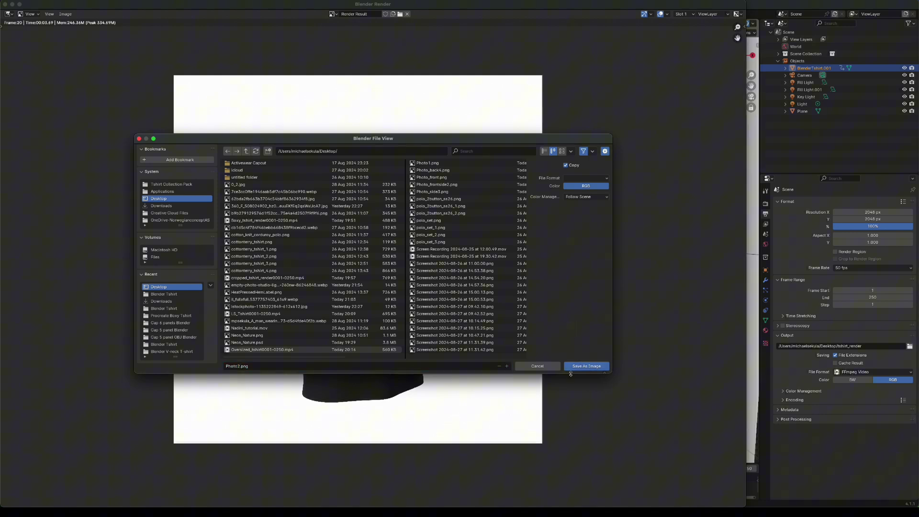
click(577, 367)
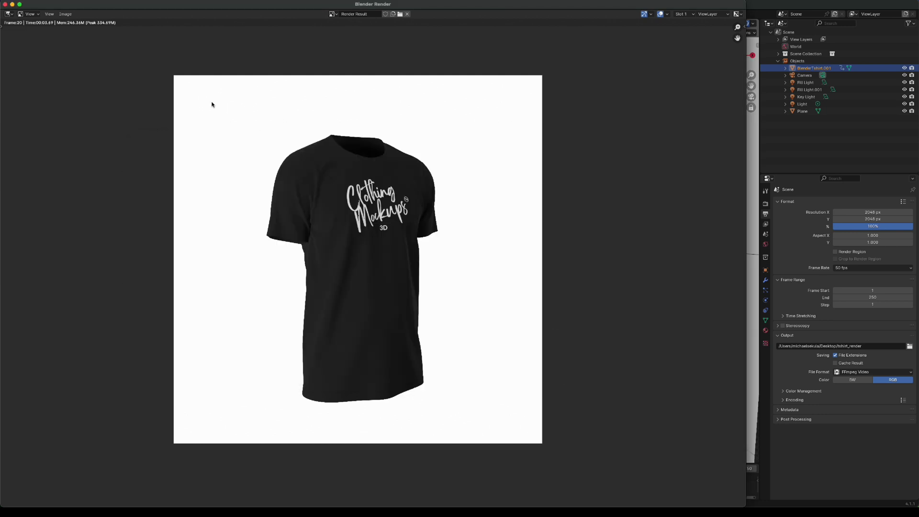
click(4, 5)
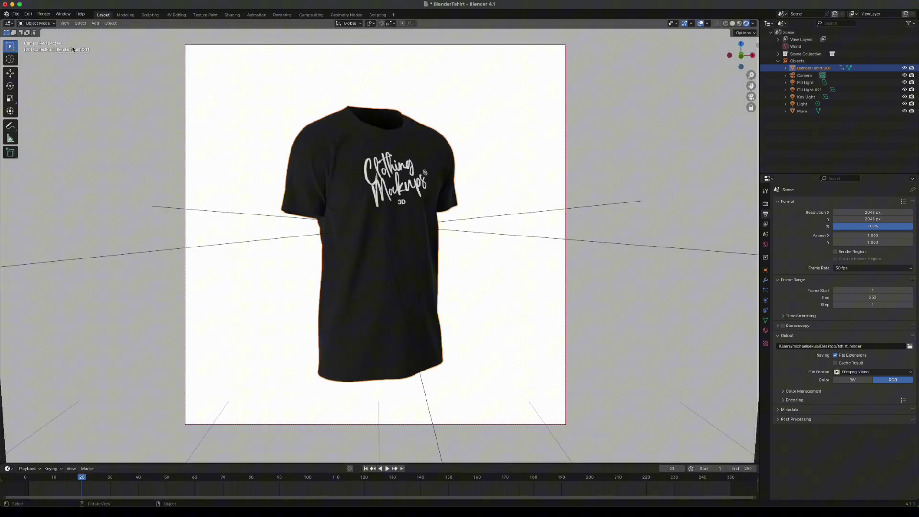
- Return the timeline to frame 0 and set the render output to the Desktop folder with the file name tshirt_render
drag(86, 476, 26, 477)
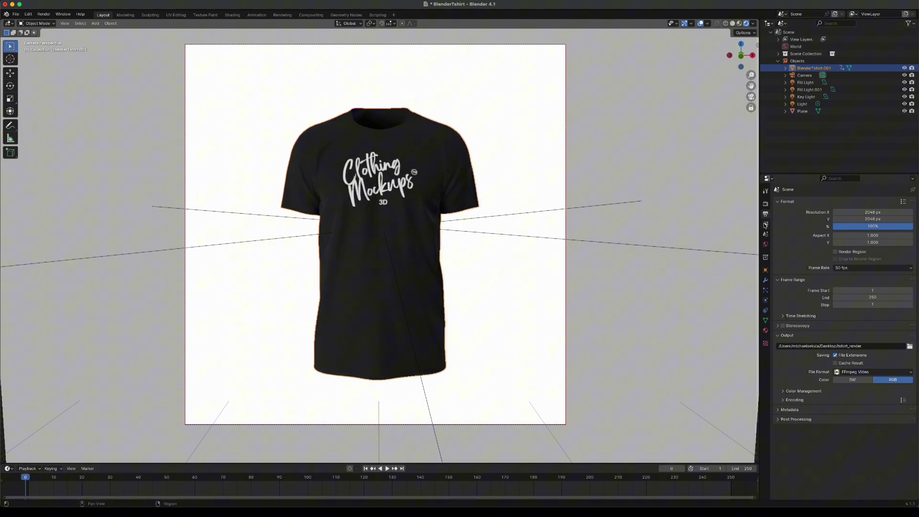
click(765, 224)
click(764, 215)
click(909, 345)
click(247, 294)
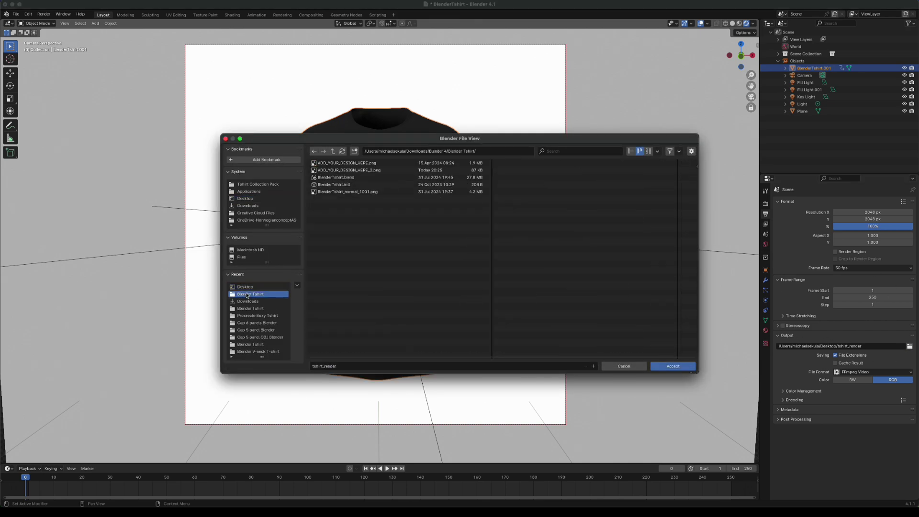
click(256, 287)
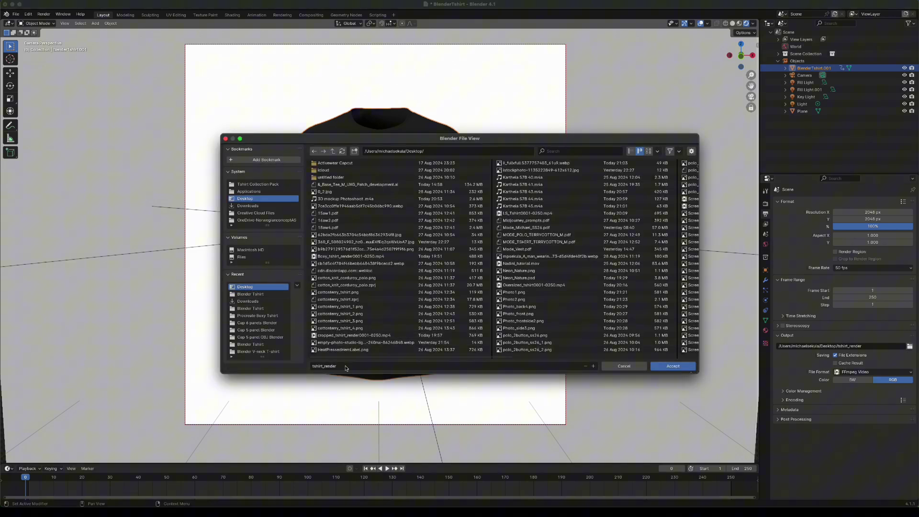
click(349, 366)
key(End)
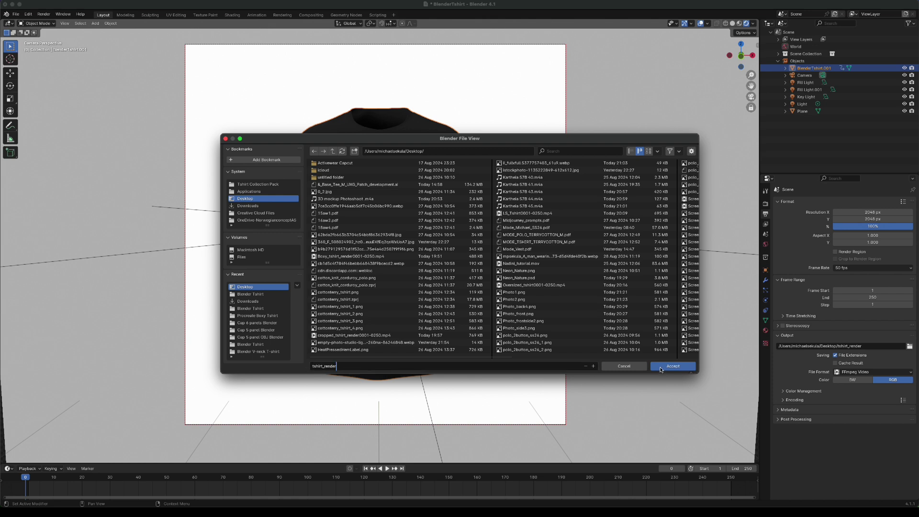
click(660, 367)
click(658, 367)
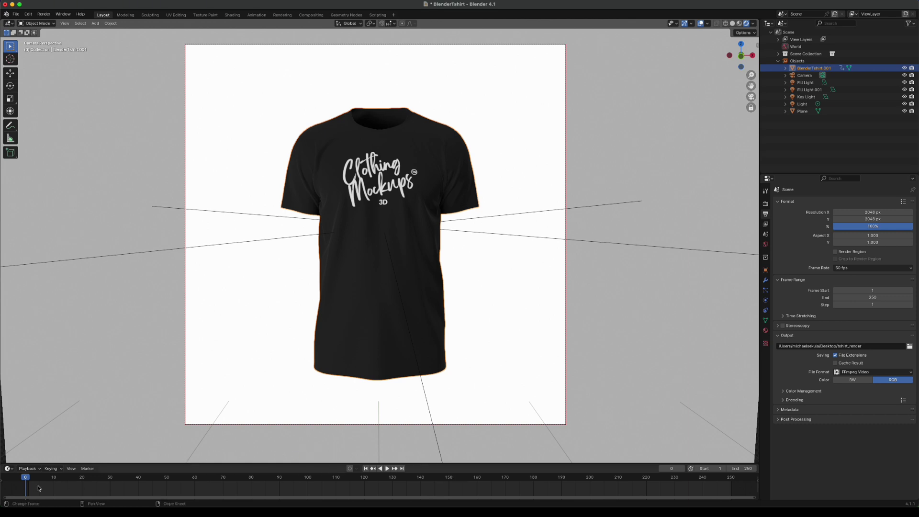
- Preview the T-shirt's rotation from frame 0 and render the full animation
key(space)
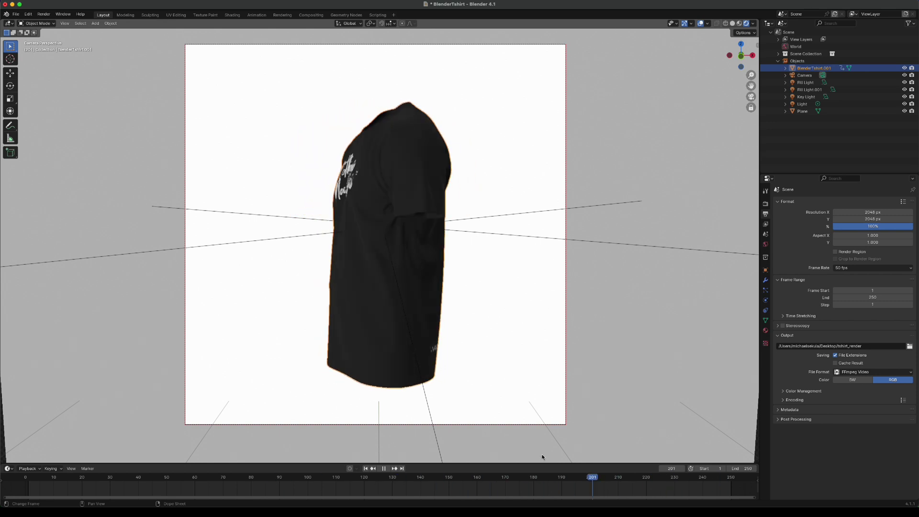
key(Escape)
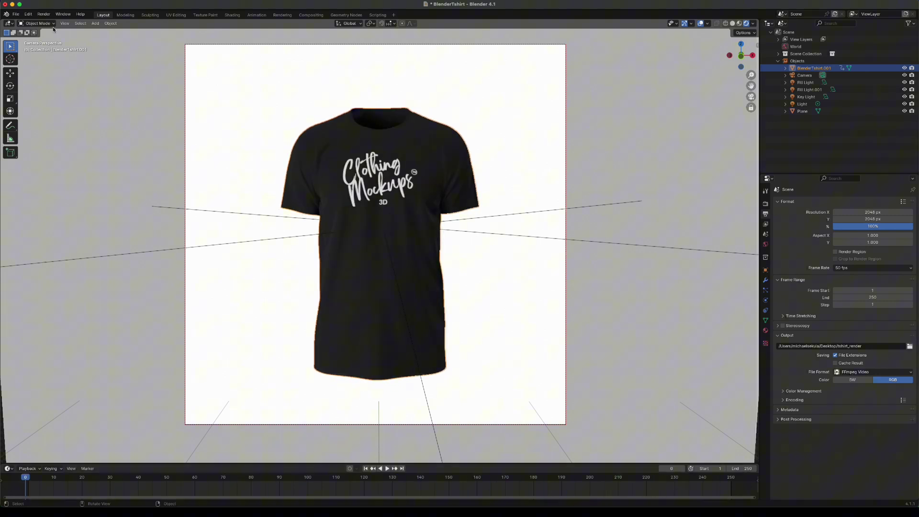
click(44, 14)
click(56, 30)
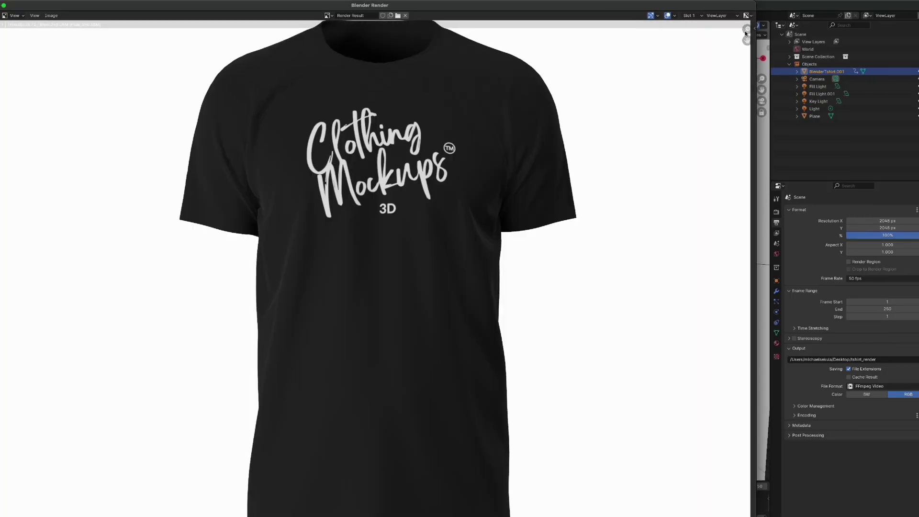
drag(746, 33, 748, 32)
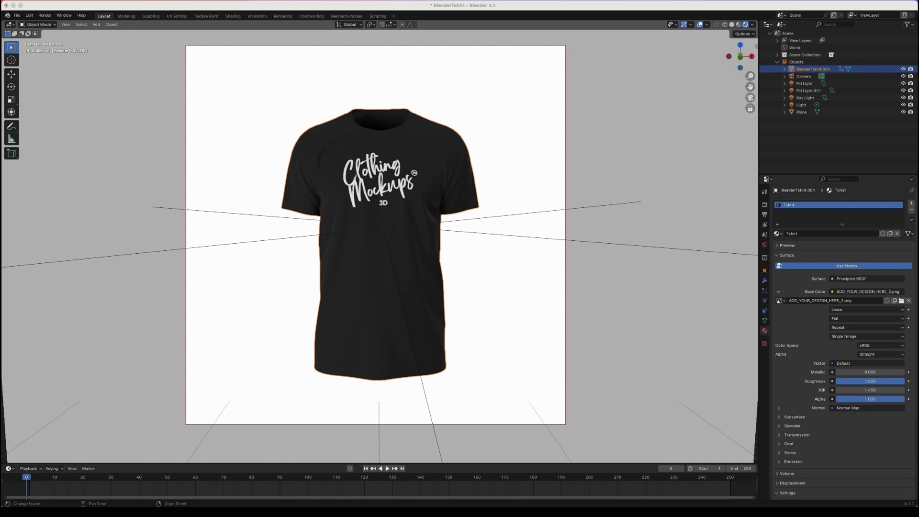
- Toggle the Key Light's viewport visibility off and on to compare its effect on the T-shirt
click(739, 25)
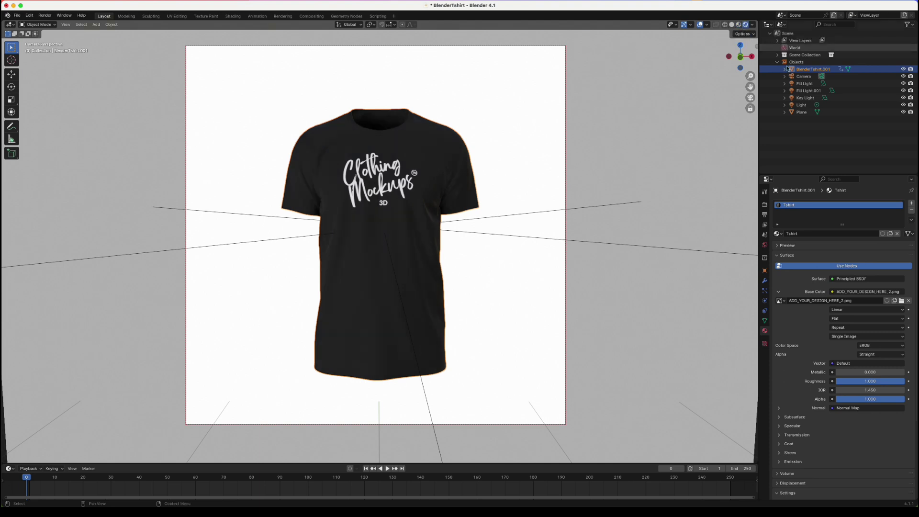
click(903, 97)
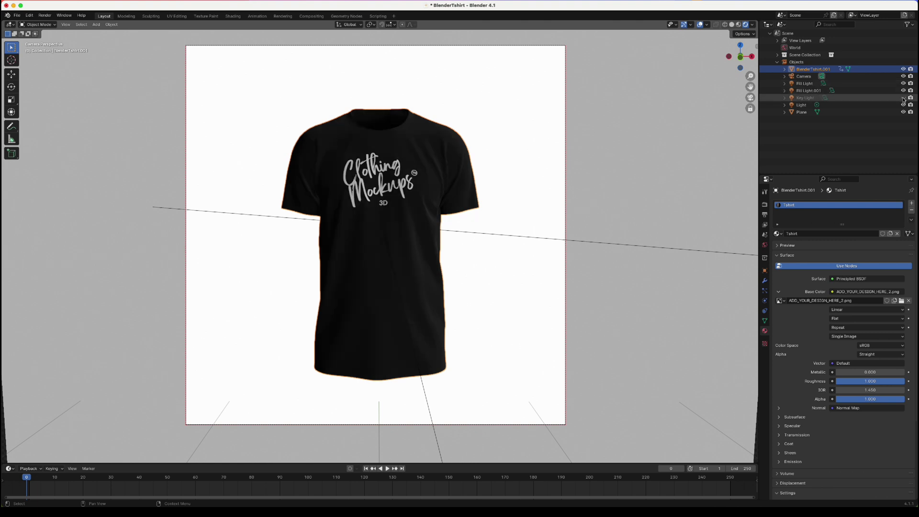
click(903, 98)
click(903, 98)
click(903, 98)
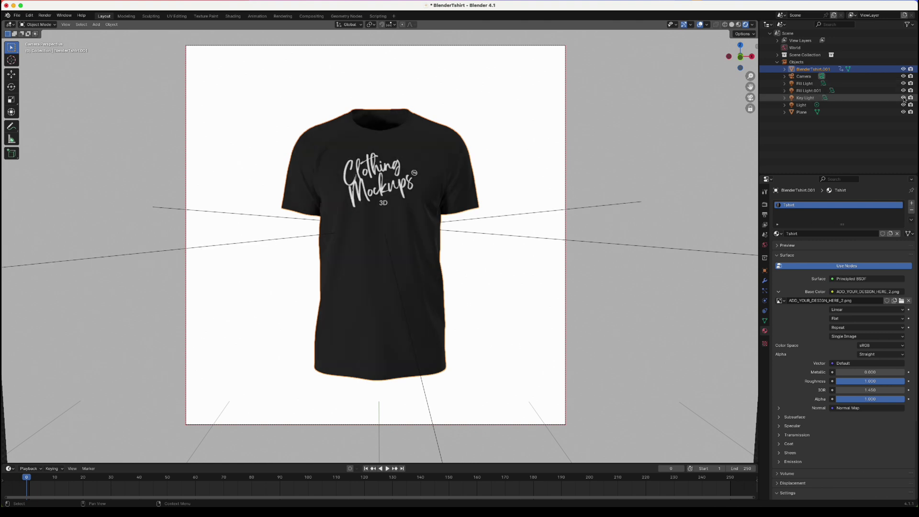
- Compare the T-shirt with the Key Light hidden and shown in Material Preview shading, and return to Rendered shading
click(738, 24)
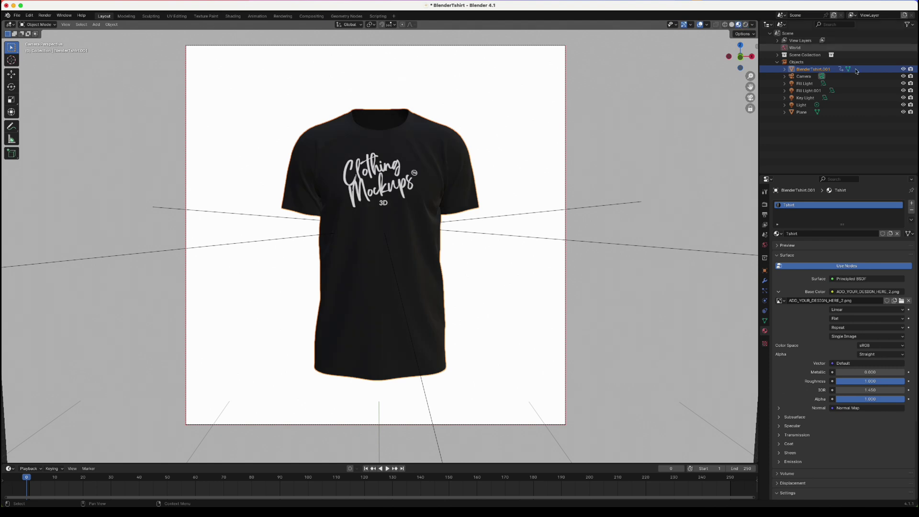
click(903, 98)
click(903, 98)
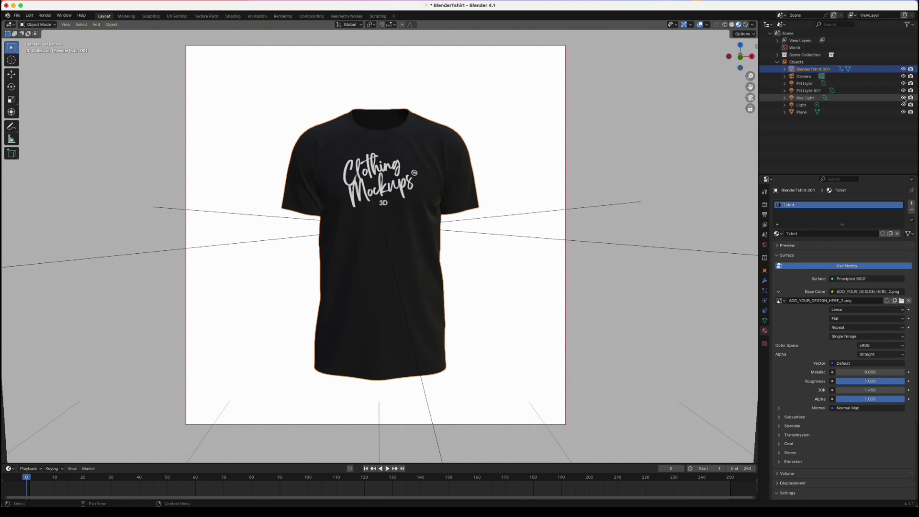
click(903, 98)
click(903, 98)
click(903, 98)
click(903, 98)
click(745, 24)
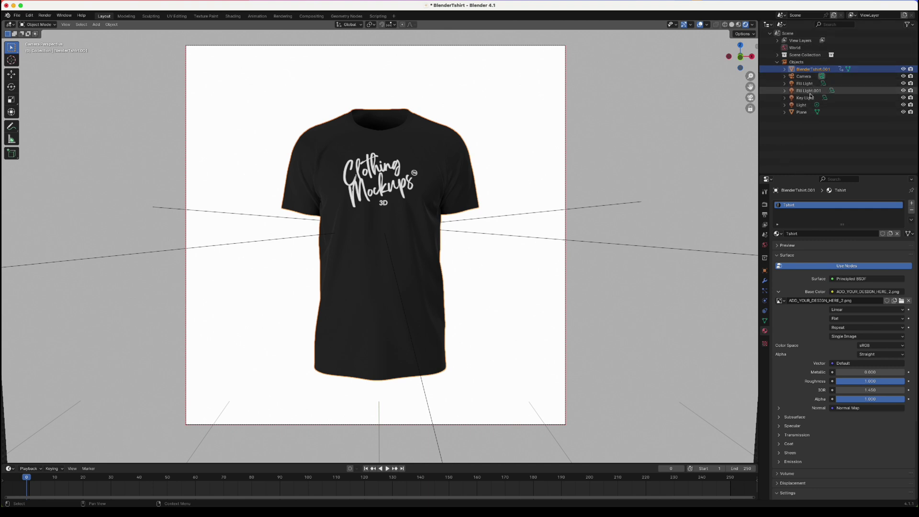
- Set the Key Light's power to 100 W and reduce it to 51.1 W
click(808, 97)
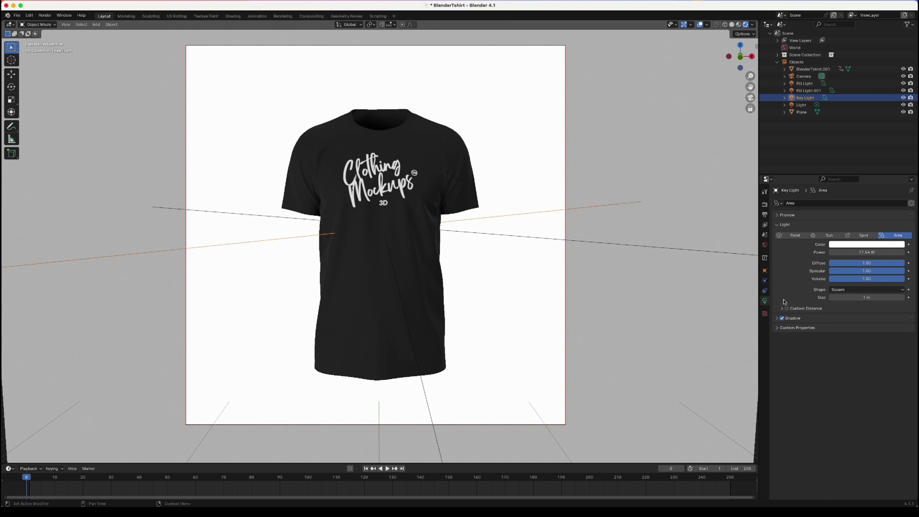
click(847, 253)
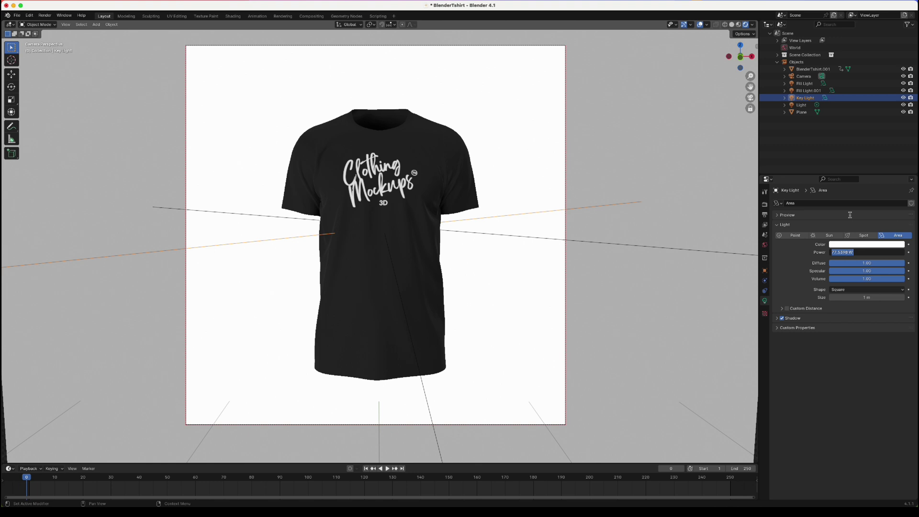
text(100)
key(Return)
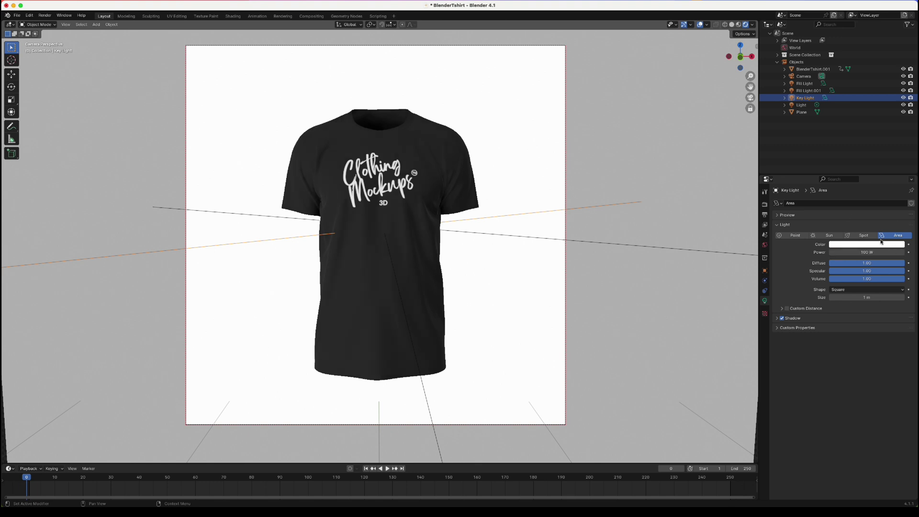
drag(853, 253, 764, 250)
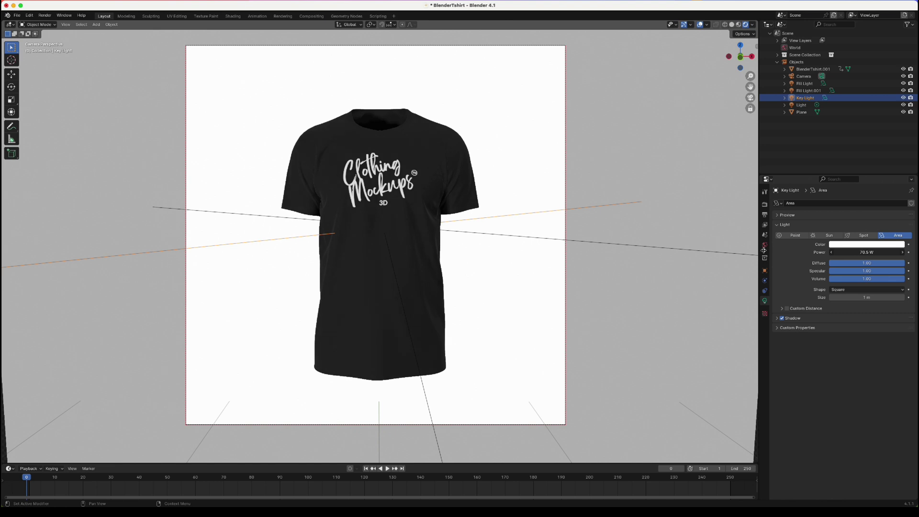
mouse_move(697, 248)
mouse_down()
mouse_move(689, 246)
mouse_move(708, 250)
mouse_up()
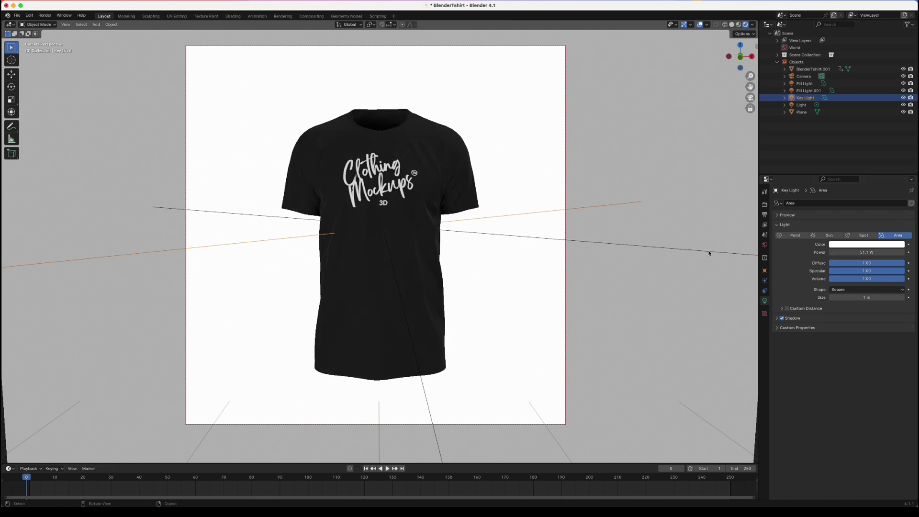
- Hide and show the Key Light repeatedly to examine the reduced power's effect on the shirt, leaving the light visible
click(911, 97)
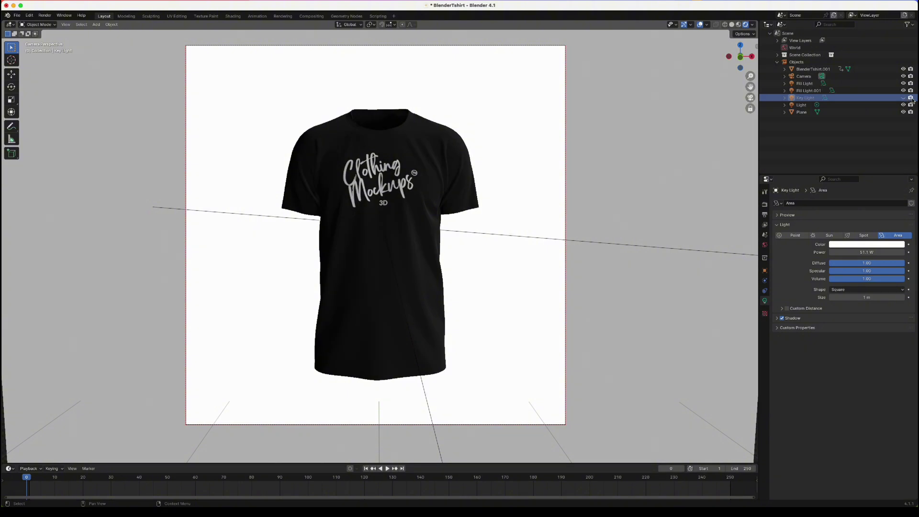
click(903, 99)
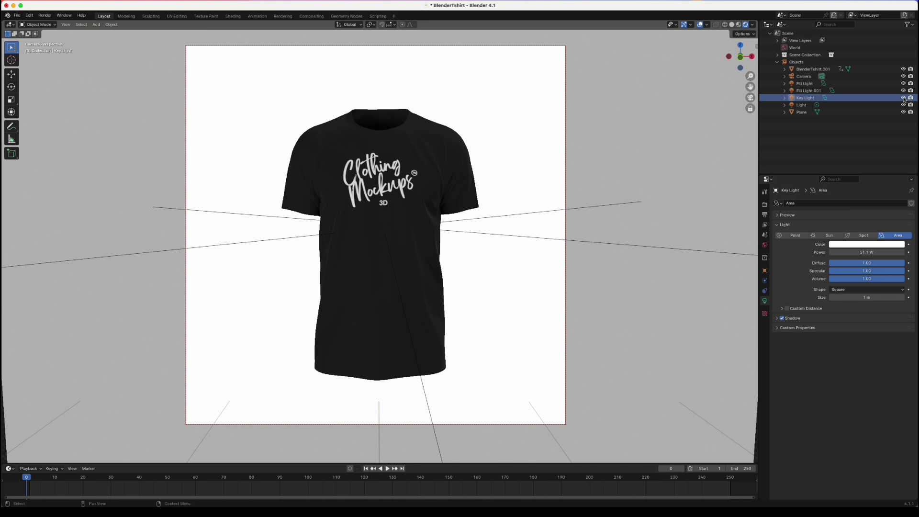
click(904, 98)
click(903, 98)
click(903, 98)
click(904, 98)
click(904, 98)
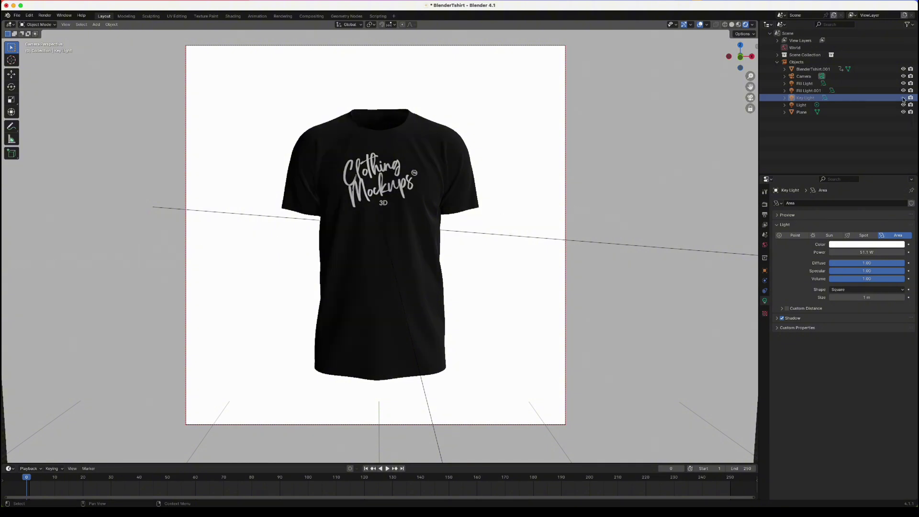
click(903, 98)
click(903, 98)
click(903, 98)
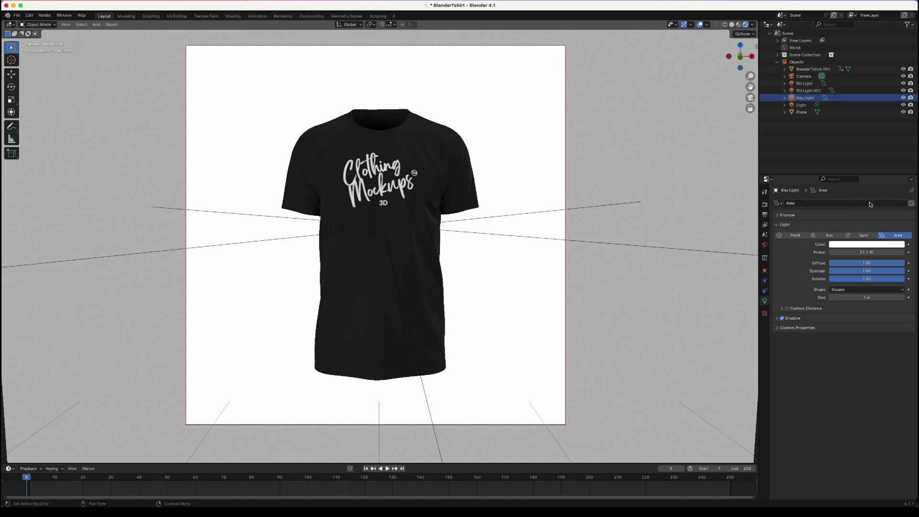
- Change the Key Light's color to a saturated purple
click(859, 245)
click(868, 196)
drag(868, 196, 892, 198)
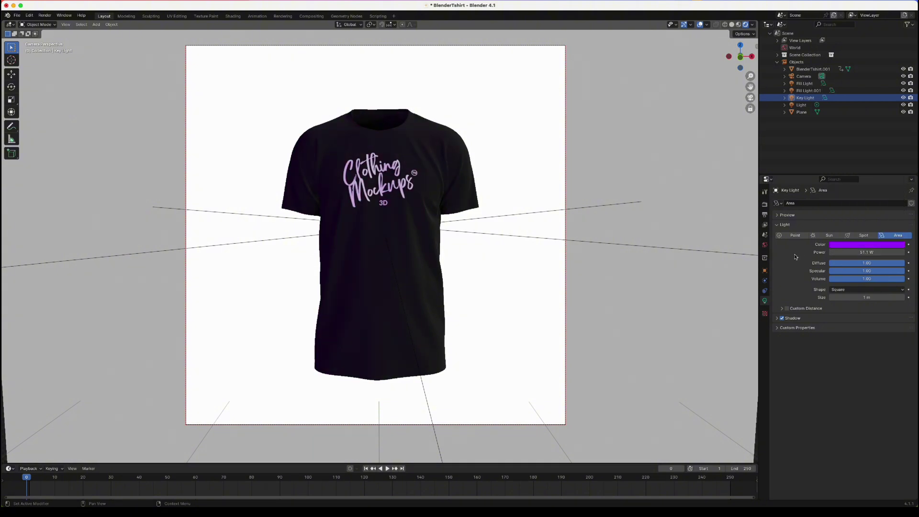
- Test the purple Key Light at a power of 100 W and at 10 W
click(844, 253)
text(100)
key(Return)
click(844, 252)
text(10)
key(Return)
- Set the Key Light's color to near white and its power to 100 W
click(863, 245)
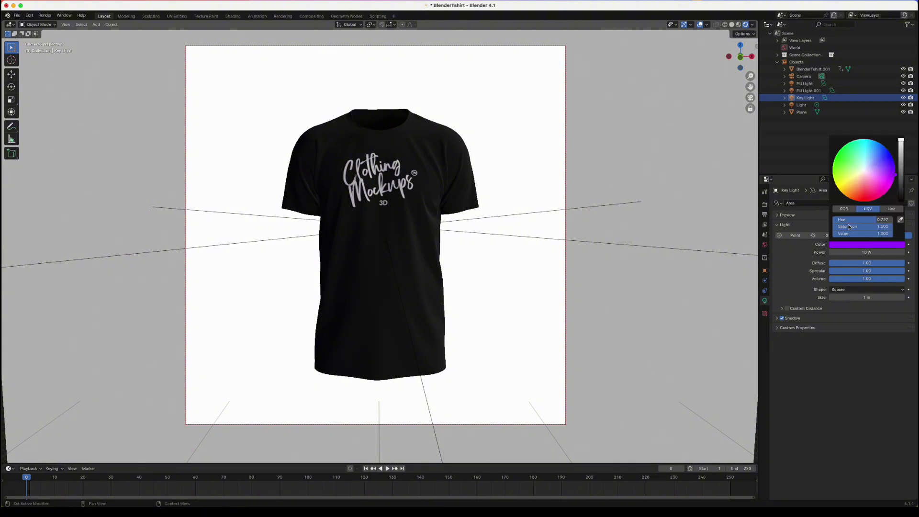
click(867, 175)
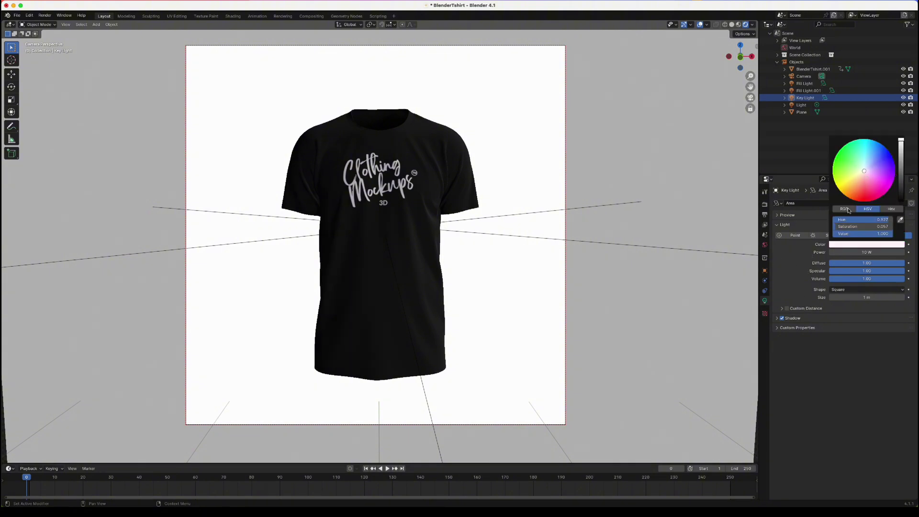
click(856, 251)
text(100)
key(Return)
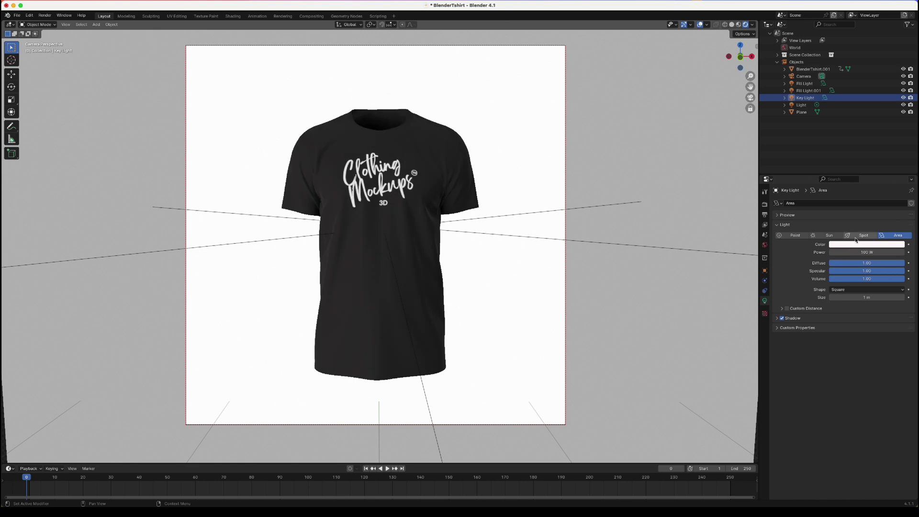
- Select the background plane and set its material's emission strength to 0
click(518, 335)
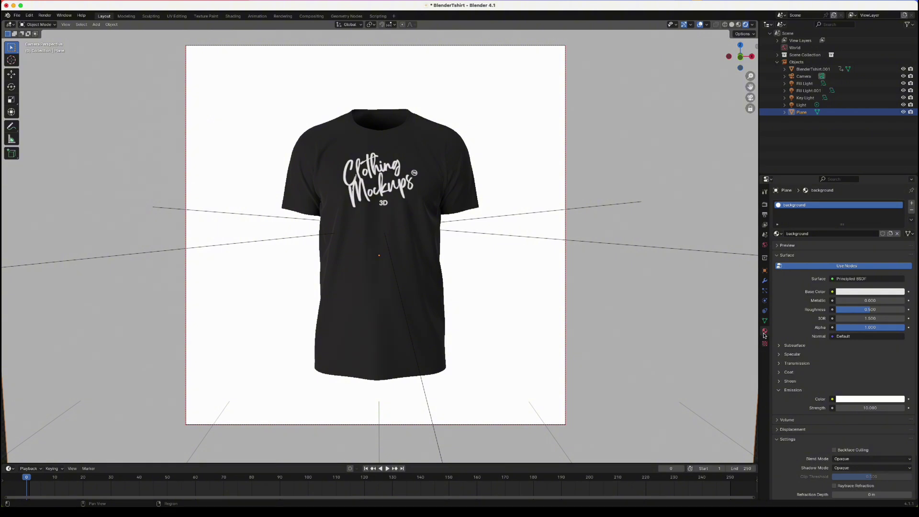
click(856, 410)
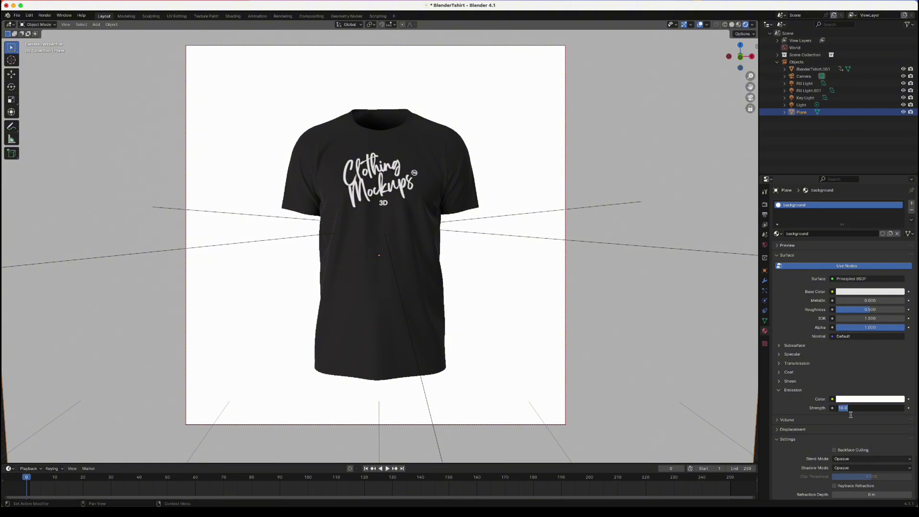
text(0)
key(Return)
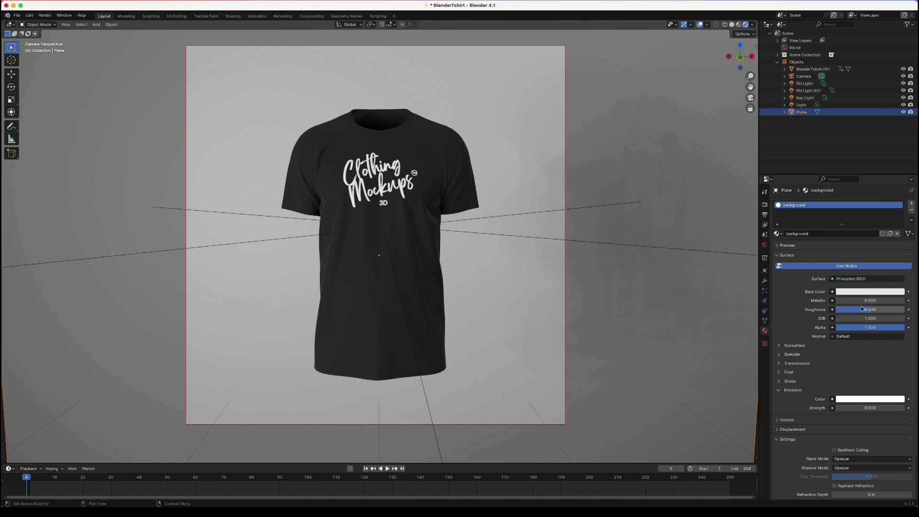
- Try a blue emission color on the background material and undo it
click(860, 400)
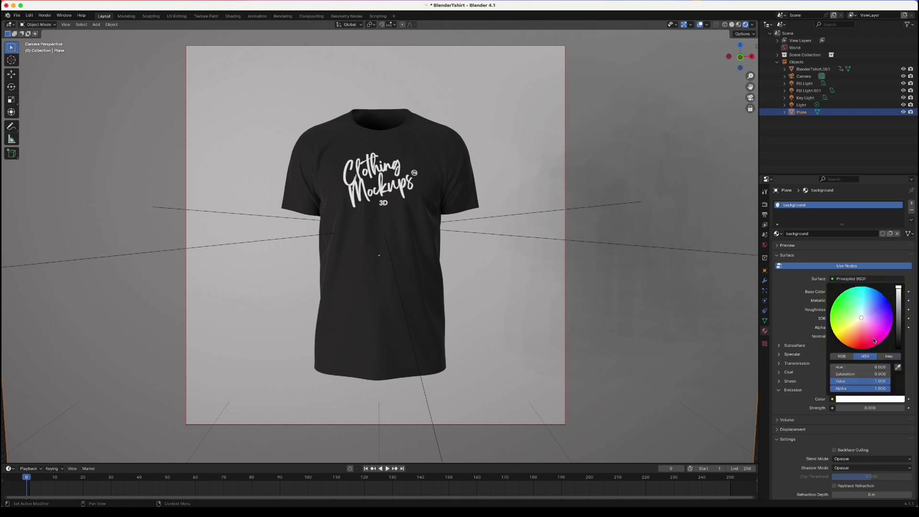
mouse_move(880, 315)
mouse_down()
mouse_move(888, 305)
mouse_move(882, 311)
mouse_up()
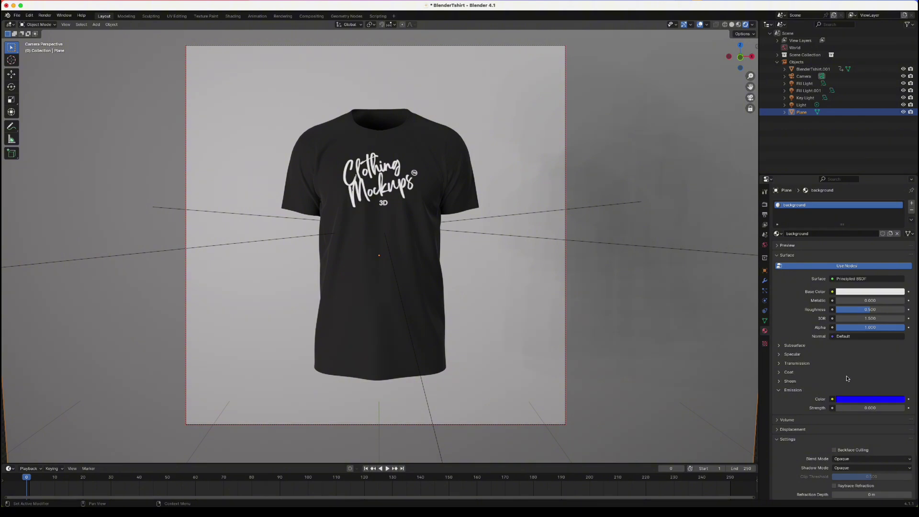
key(ctrl+z)
- Set the background material's base color to saturated blue
click(869, 292)
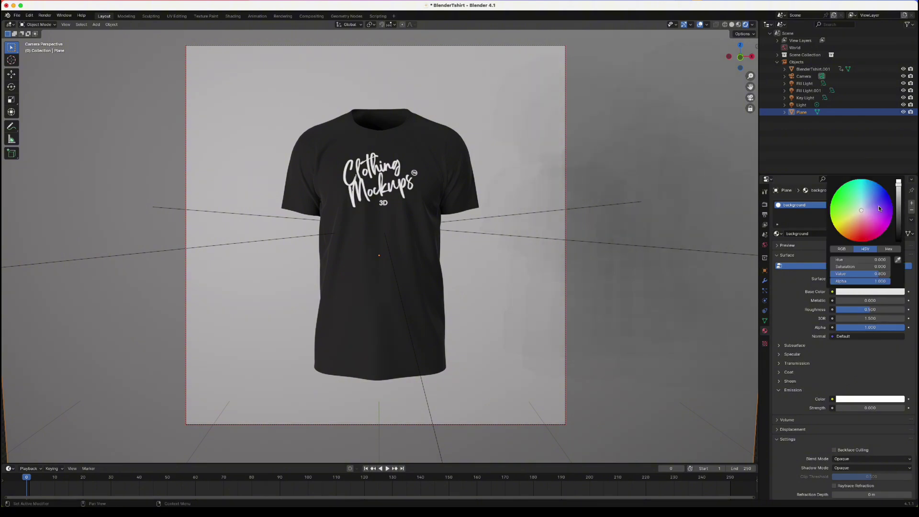
drag(878, 208, 890, 205)
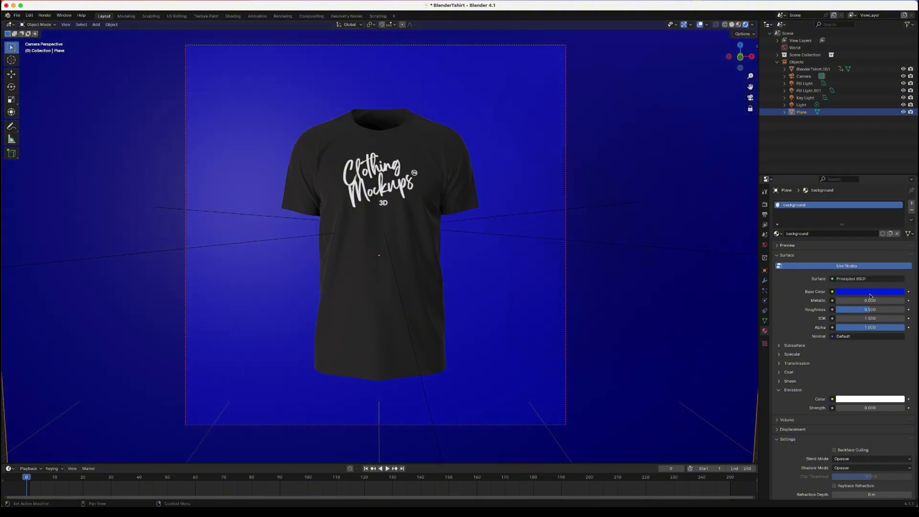
- Give the background material a red emission color with a strength of 100
click(861, 399)
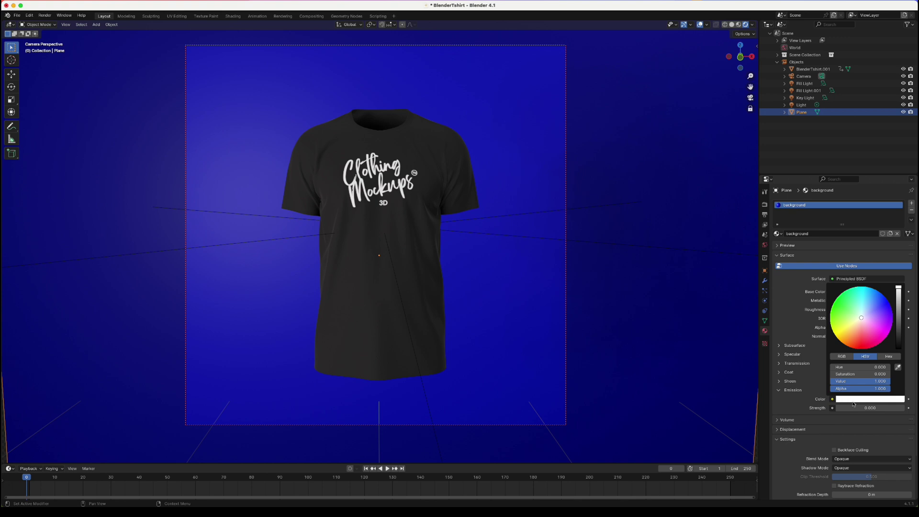
click(864, 346)
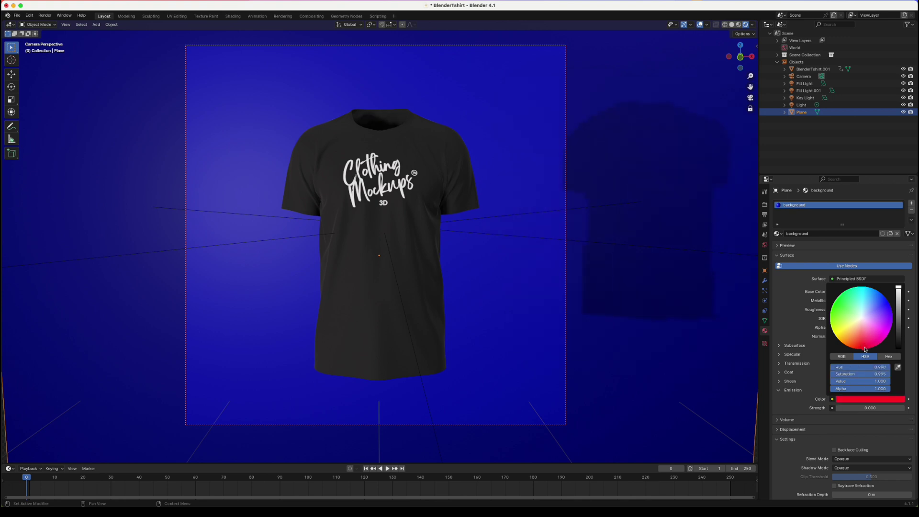
click(837, 409)
text(1)
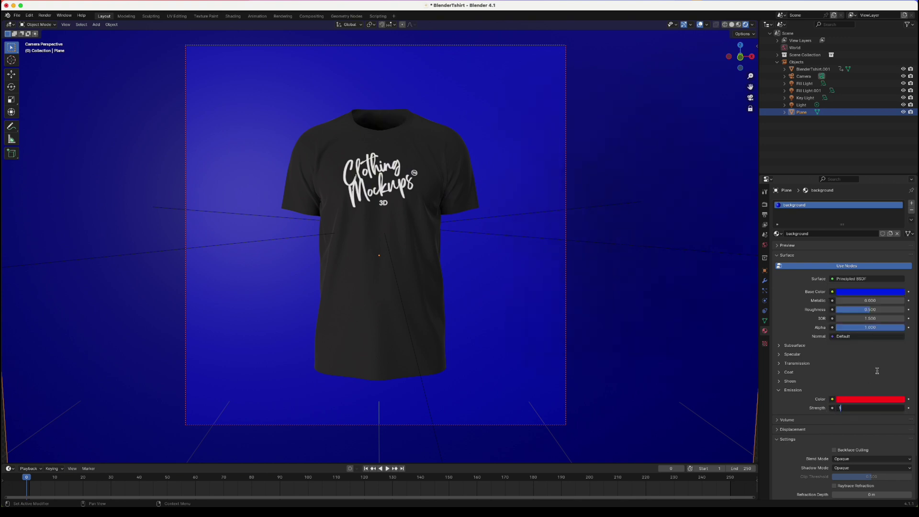
text(00)
key(Return)
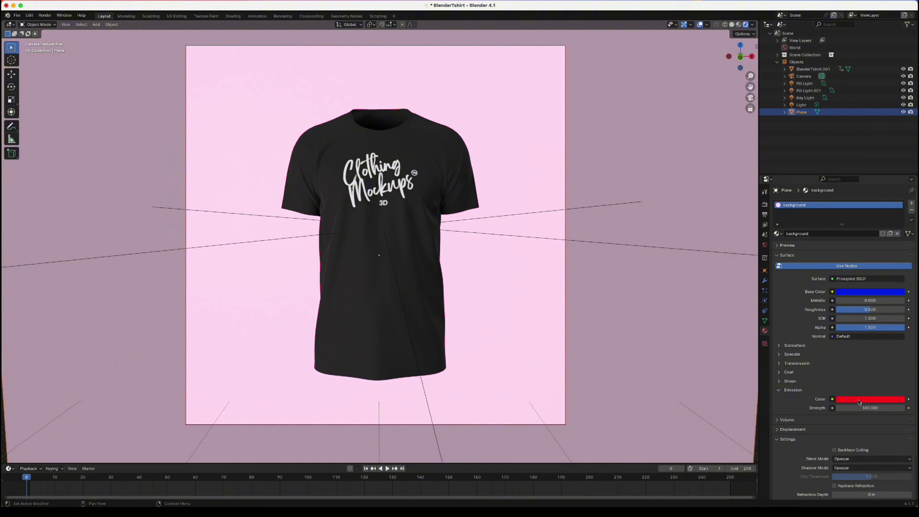
- Set the background's emission color to near white and its emission strength to 0
click(855, 401)
click(862, 317)
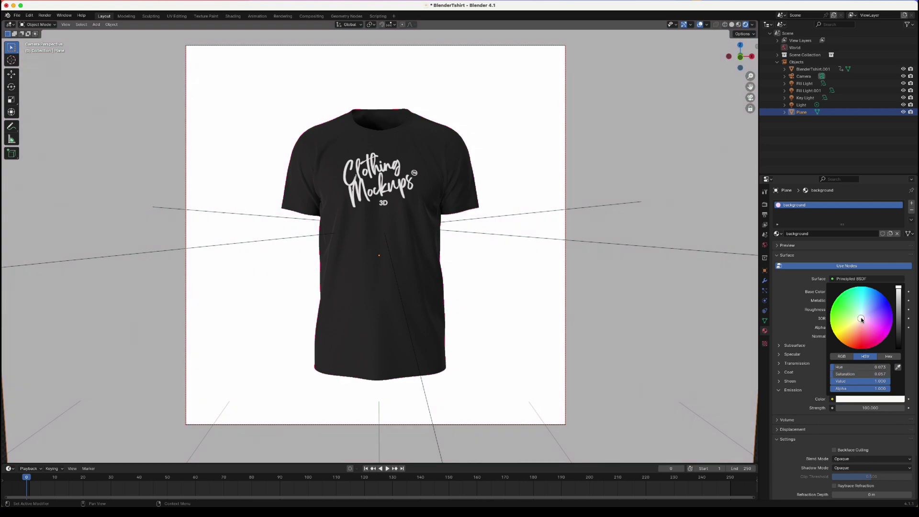
click(870, 407)
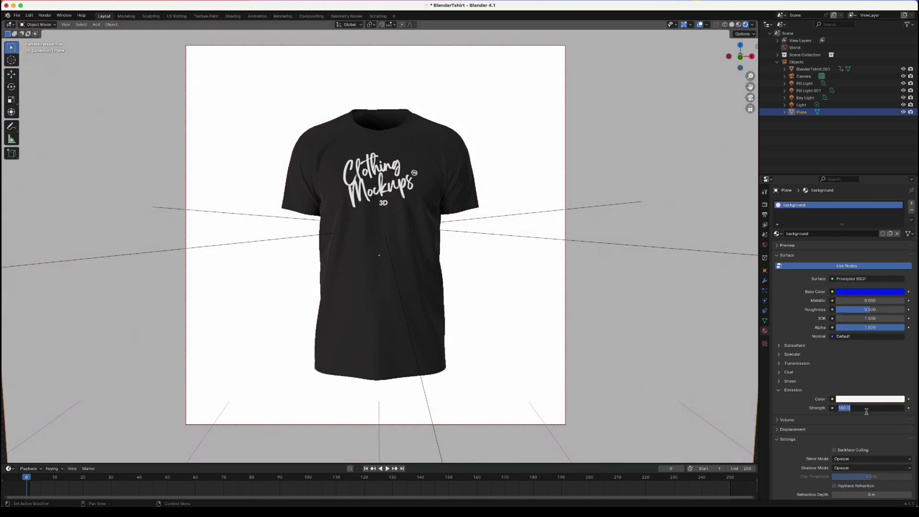
text(0)
key(Return)
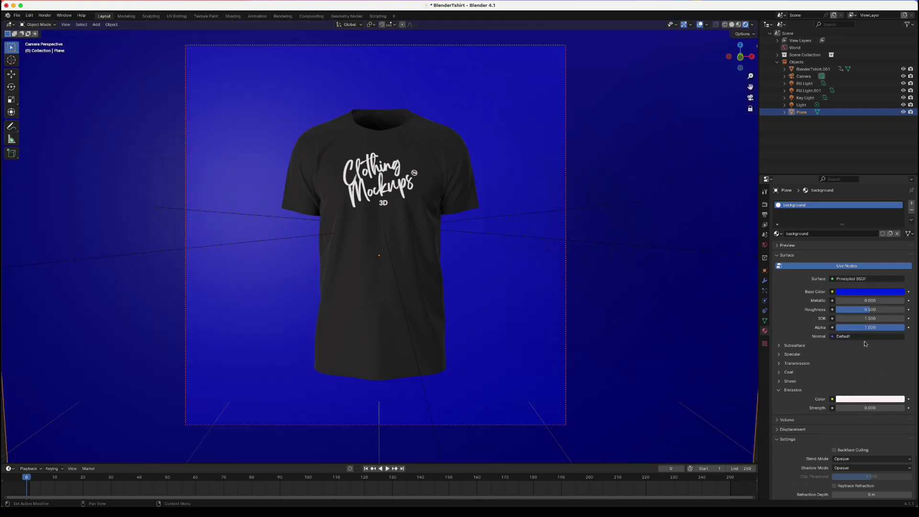
- Raise the power of the Fill Light, the area light crossing behind the shirt's lower sleeve, to 100 W
click(482, 235)
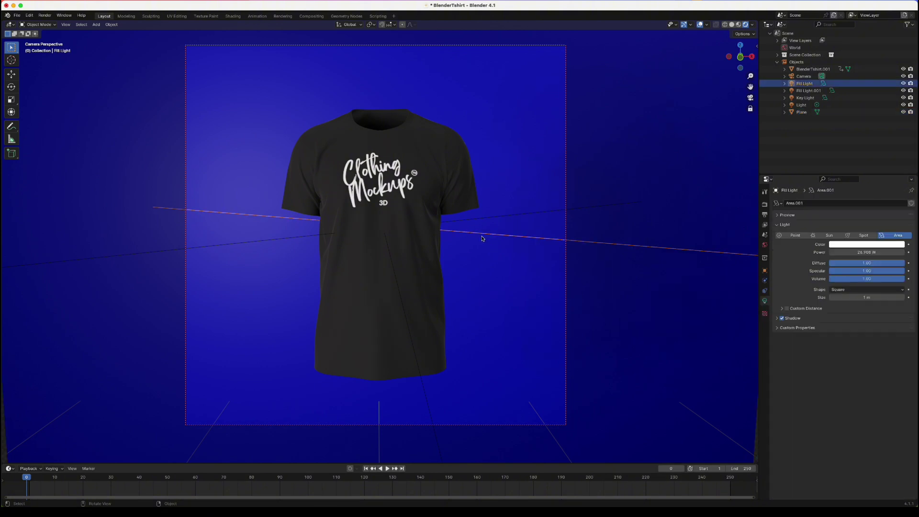
click(871, 254)
text(100)
key(Return)
- Set the Fill Light's power to 75 W and its color to a saturated pinkish red
click(853, 253)
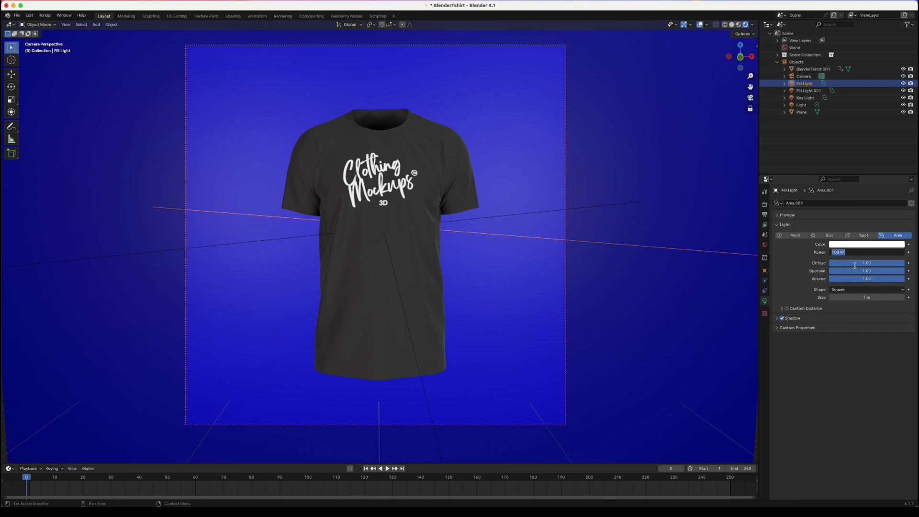
text(75)
key(Return)
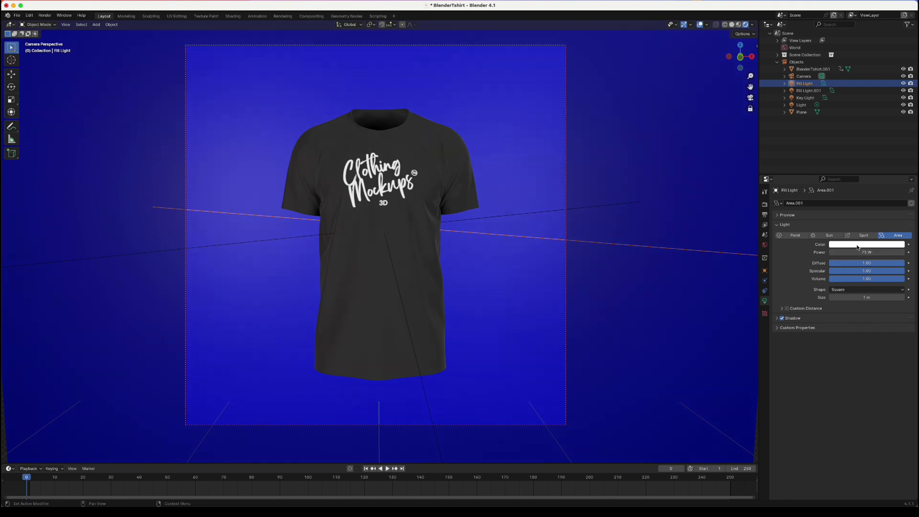
click(851, 245)
click(869, 198)
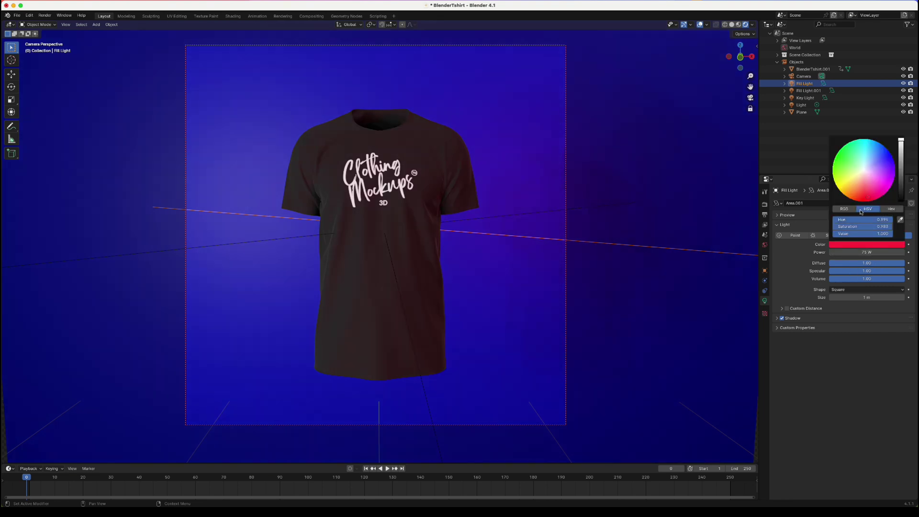
- Give the Key Light a fully saturated blue color and set its power to 75 W
click(269, 242)
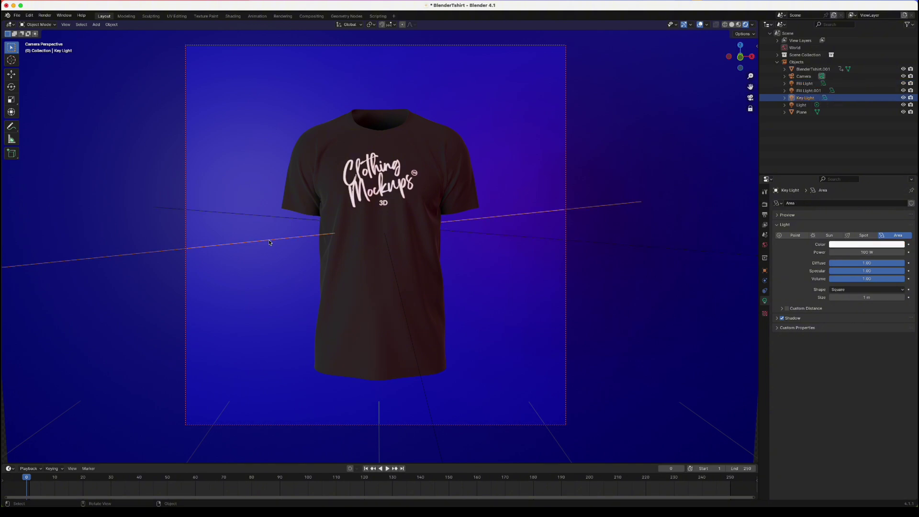
click(856, 245)
click(885, 160)
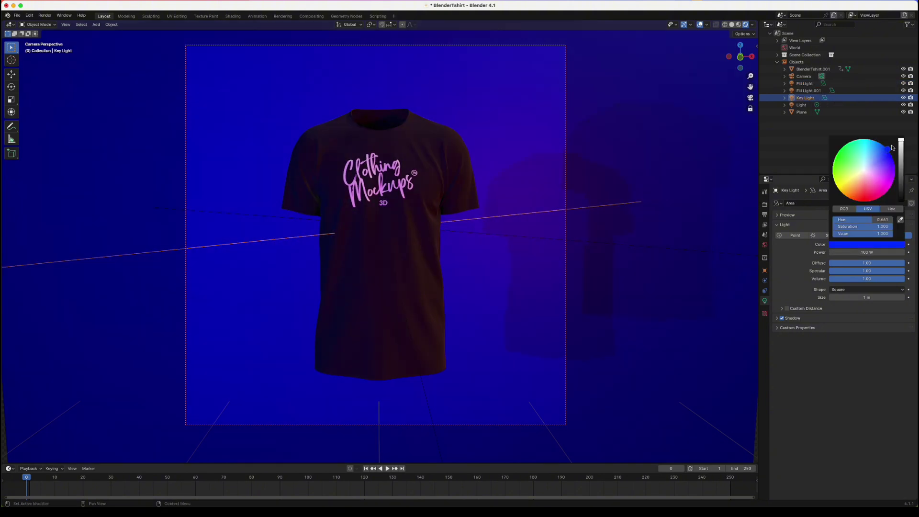
click(871, 253)
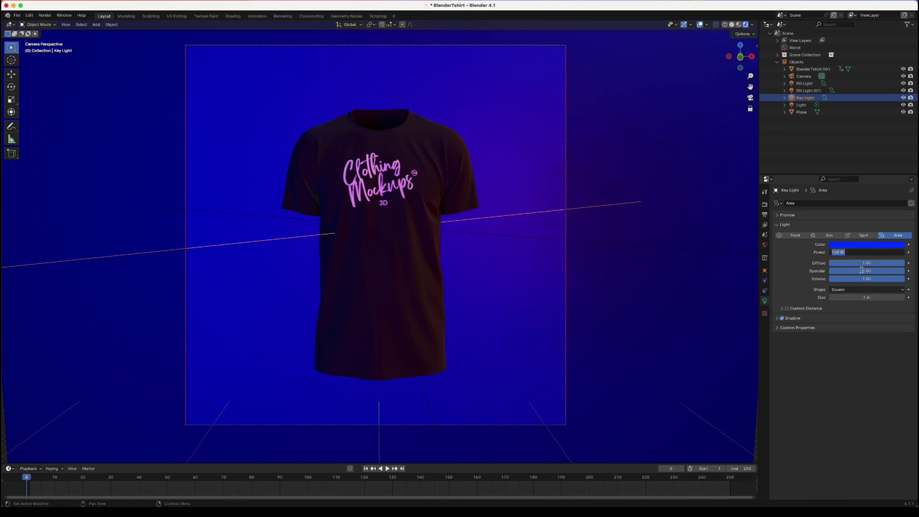
text(75)
key(Return)
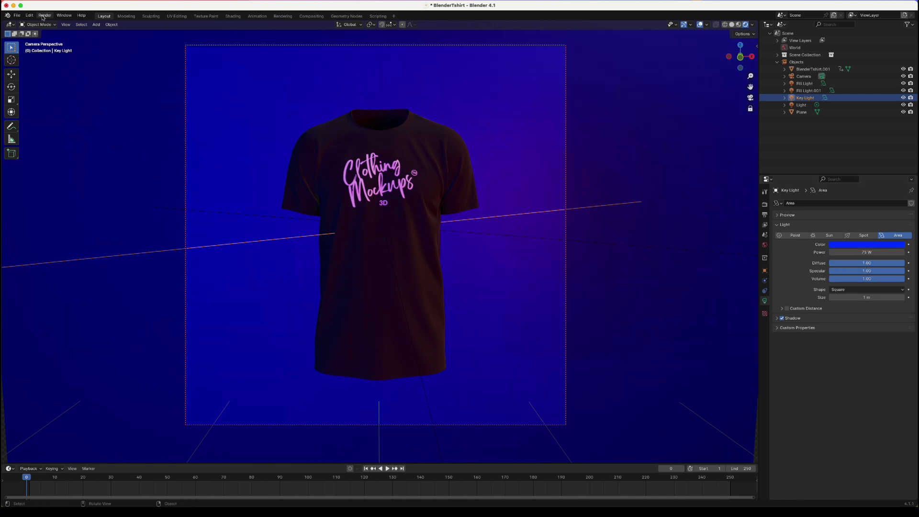